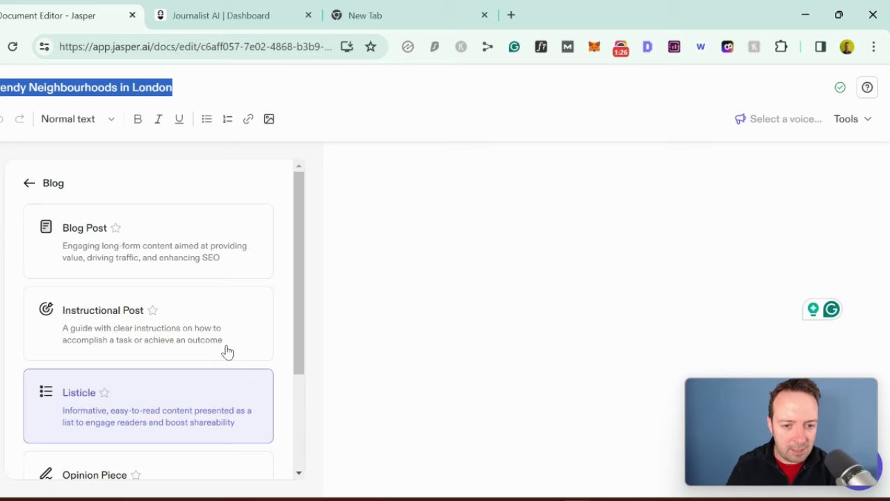
Step: Open Jasper's Listicle template form with its quick-pick topic suggestions
click(229, 253)
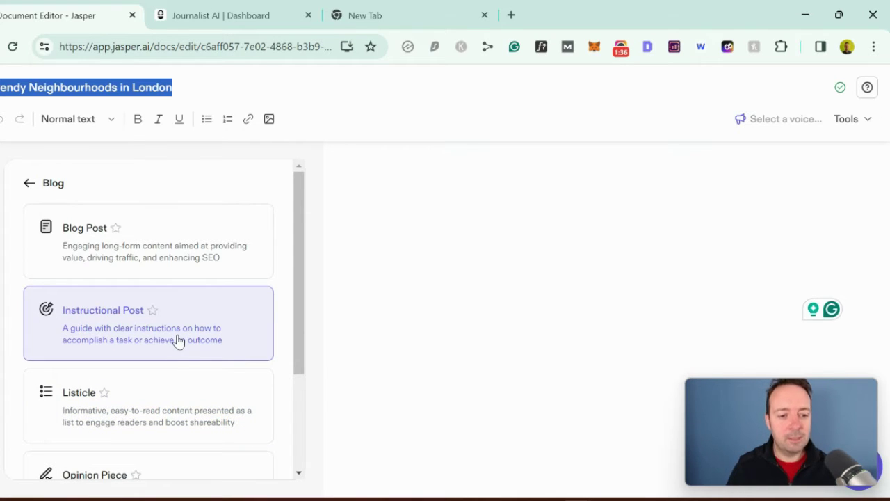
click(188, 408)
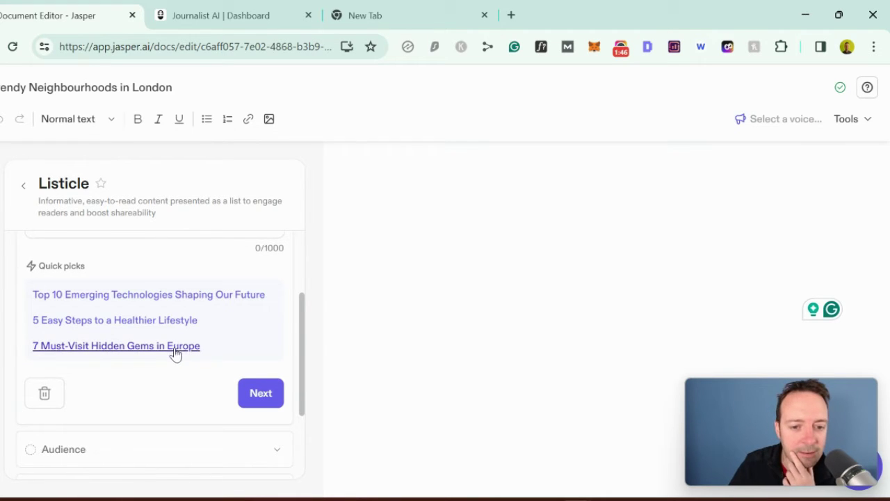
Step: Enter the topic '7 up-and-coming neighborhoods in London', hyphenating 'up-and-coming'
click(175, 347)
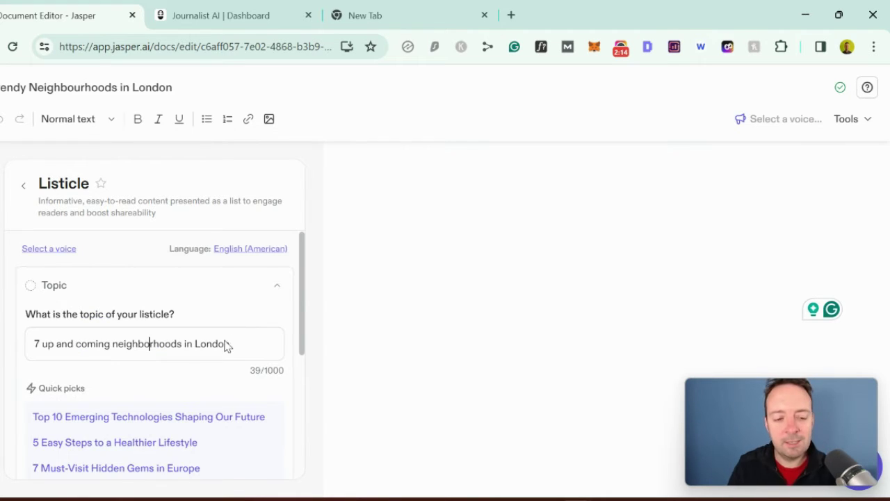
click(60, 345)
key(BackSpace)
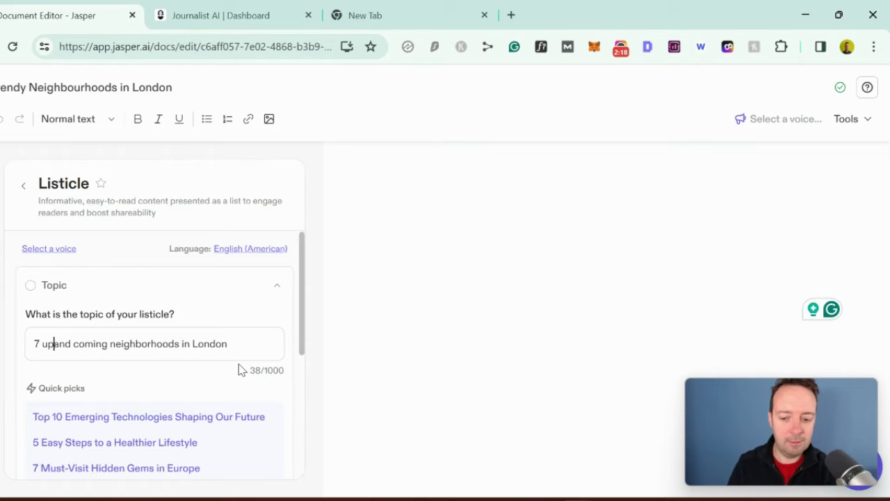
text(-)
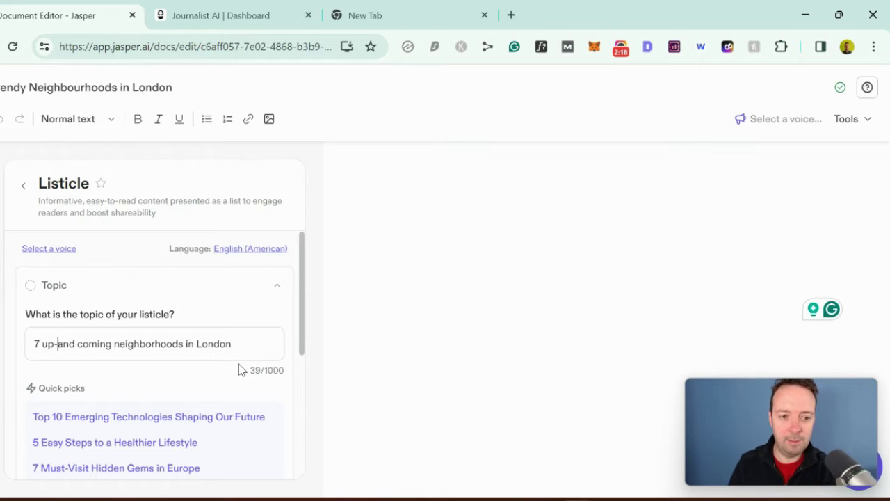
click(77, 345)
key(BackSpace)
text(-)
scroll(179, 323, down, 3)
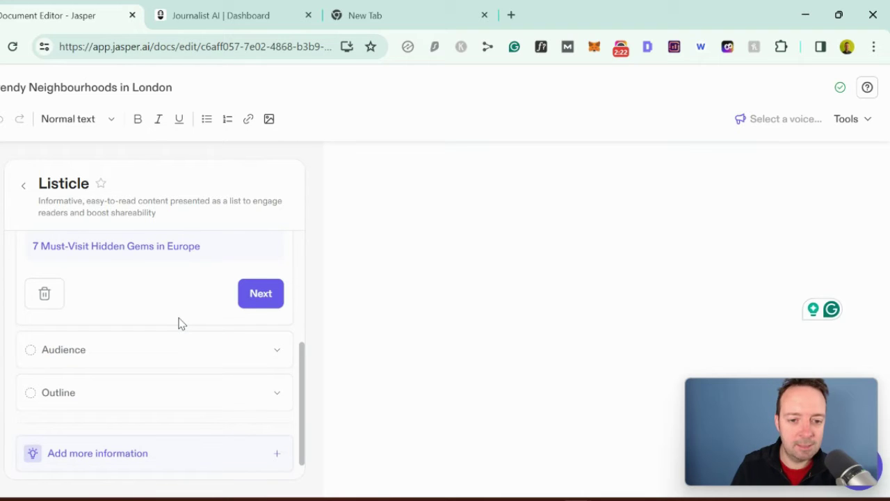
scroll(174, 317, up, 2)
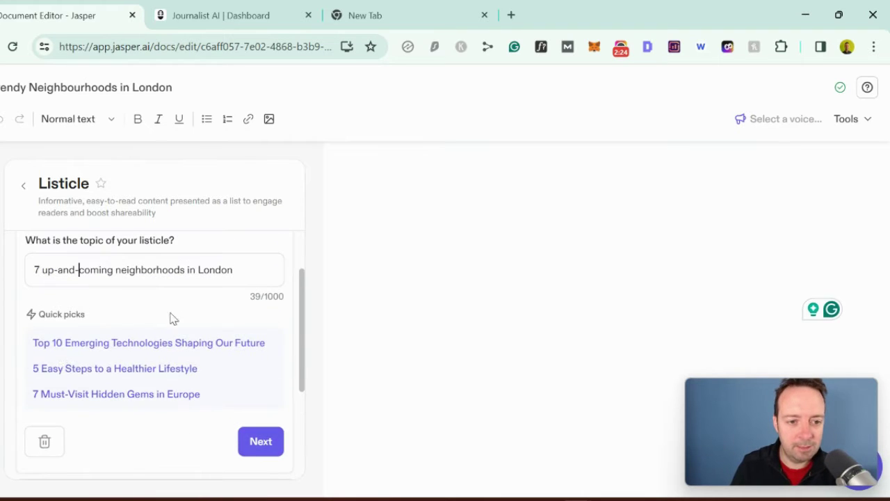
scroll(192, 357, down, 2)
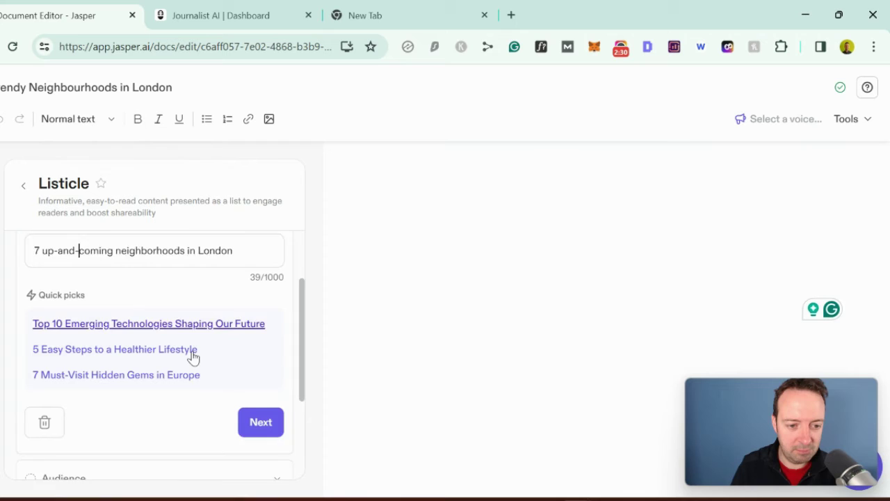
scroll(224, 339, down, 2)
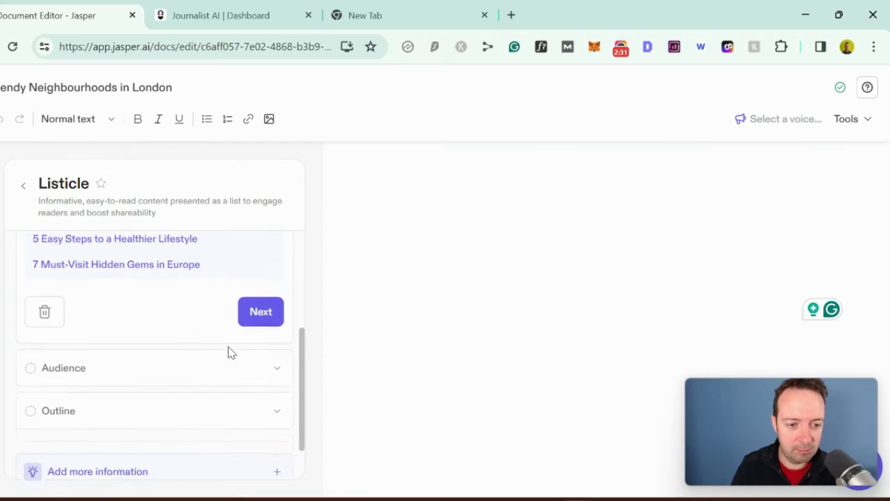
Step: Set the listicle audience to 'people moving to London' and continue to the Outline question
click(176, 352)
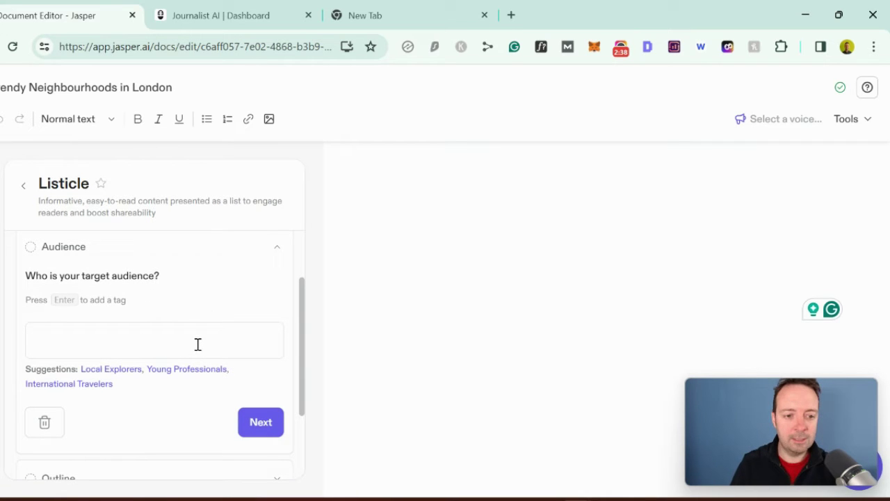
text(people )
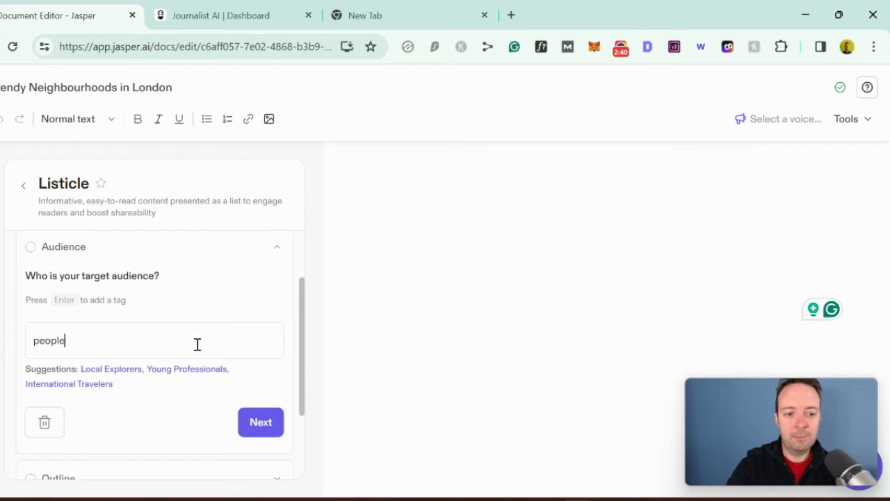
text(moving to )
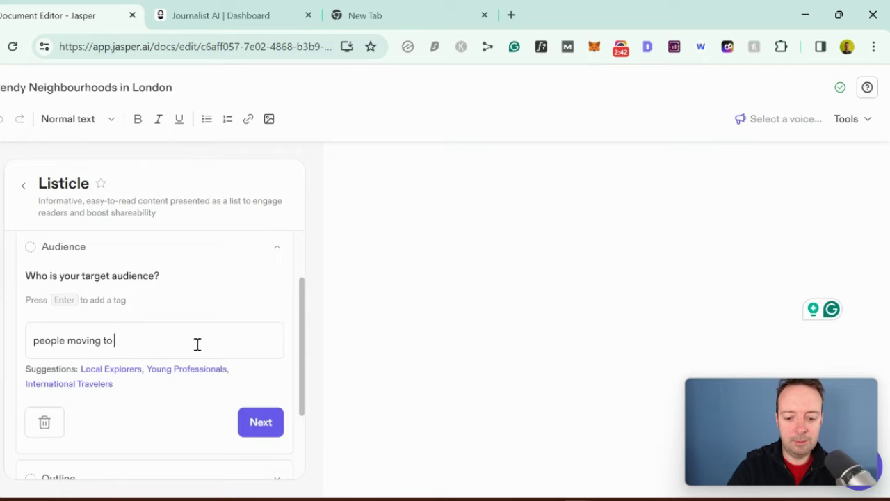
text(London)
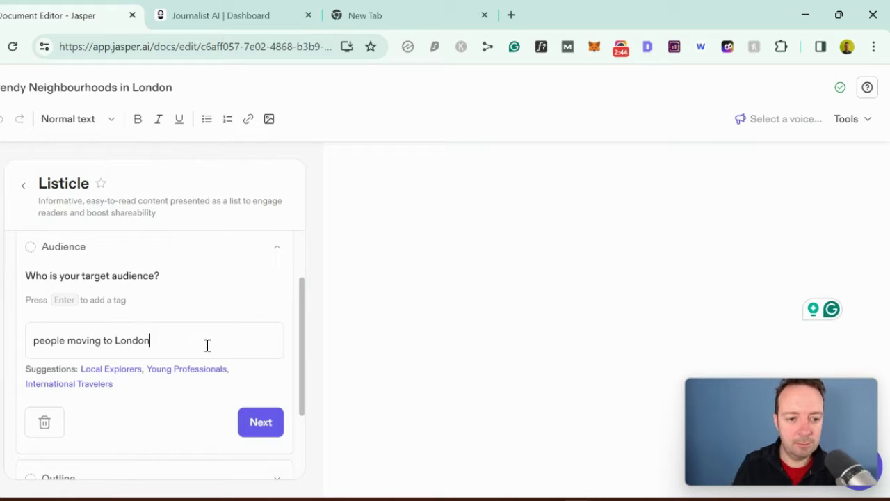
click(258, 422)
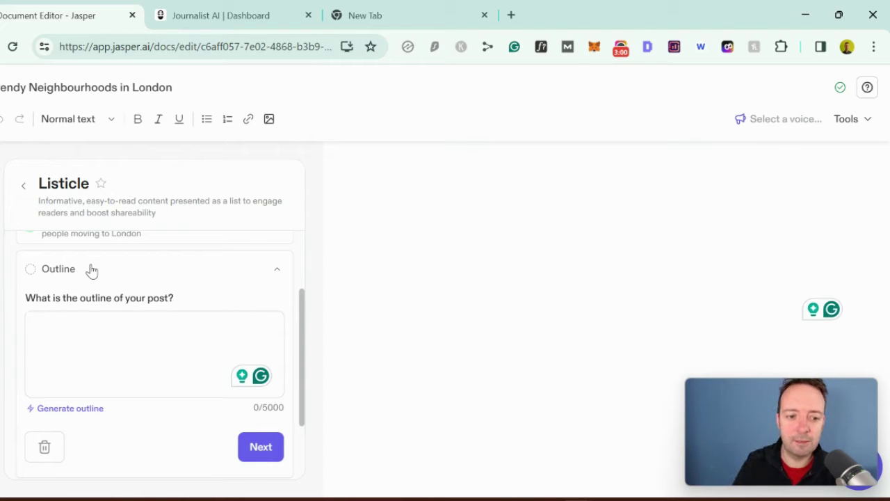
Step: Generate and review a seven-neighborhood outline, accept it, and generate the full listicle
click(70, 408)
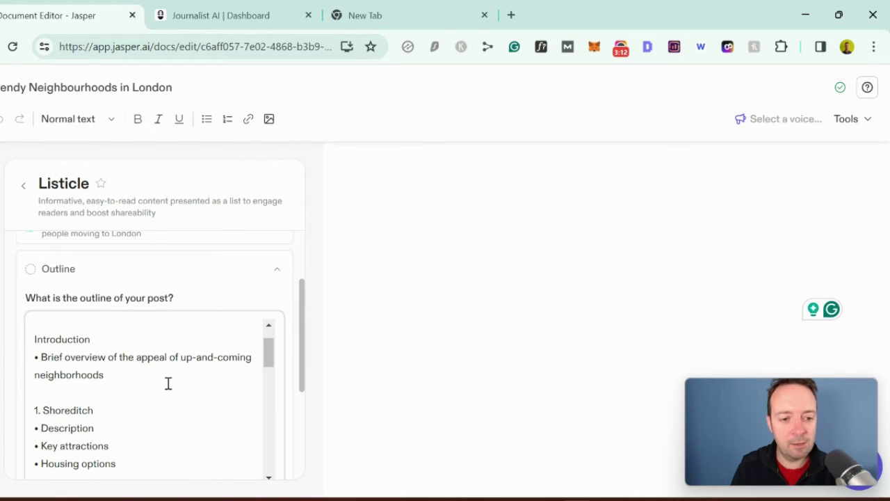
scroll(167, 384, down, 5)
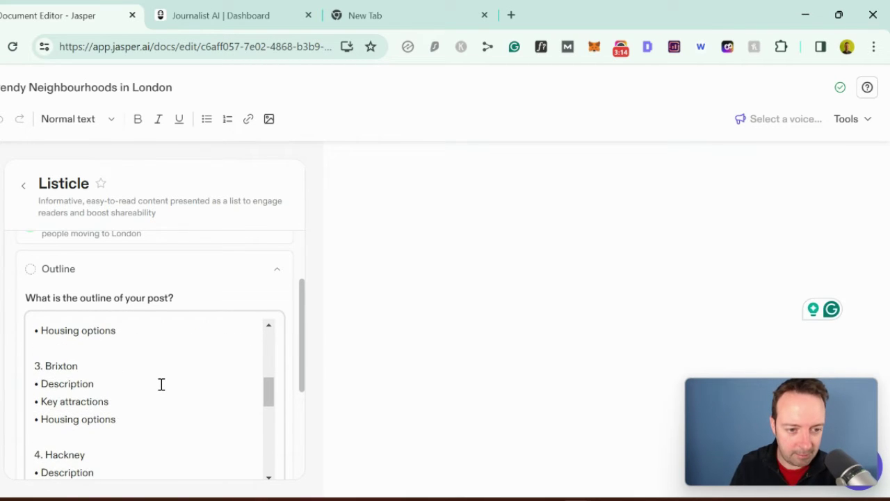
scroll(161, 384, down, 1)
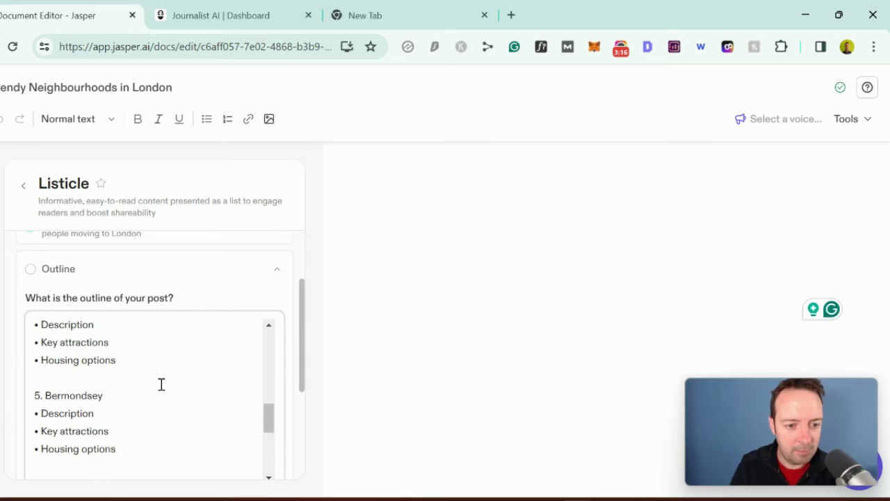
scroll(162, 384, up, 1)
scroll(118, 365, up, 1)
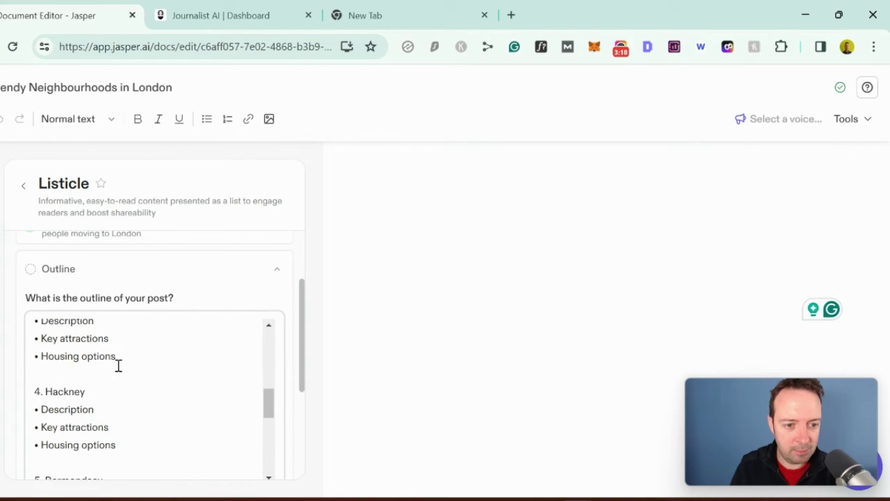
scroll(117, 366, up, 1)
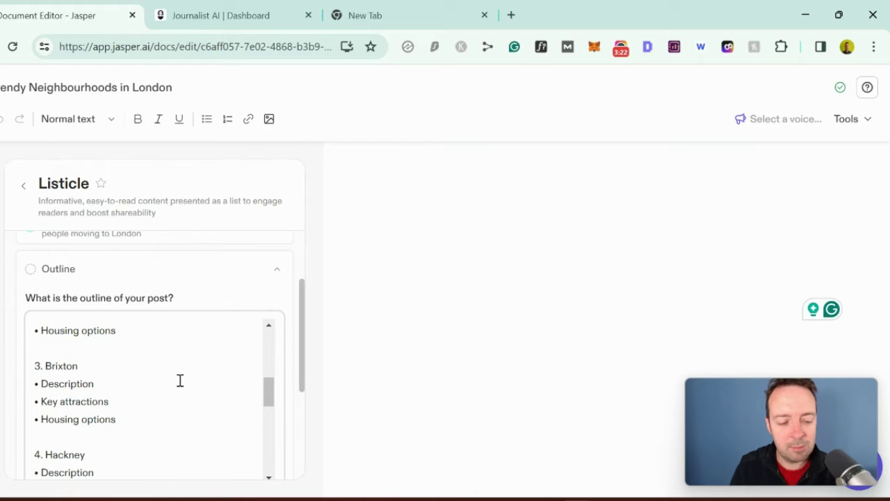
scroll(180, 380, down, 3)
scroll(179, 378, up, 5)
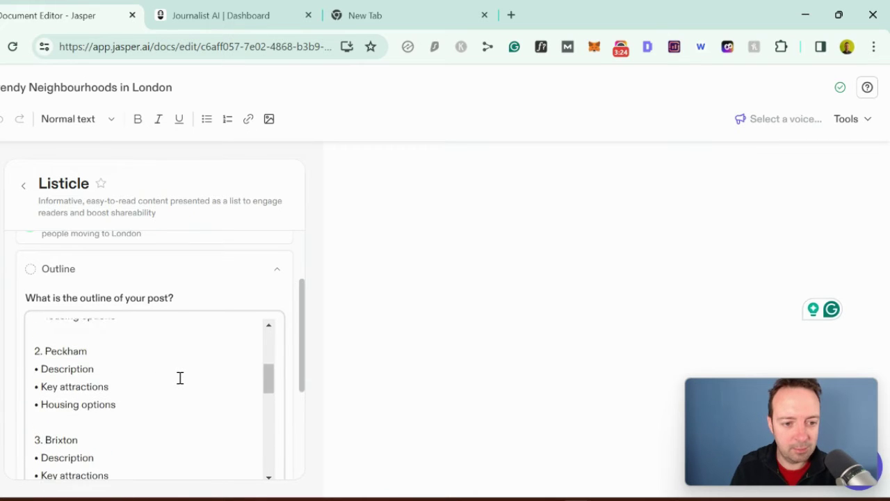
scroll(179, 377, up, 3)
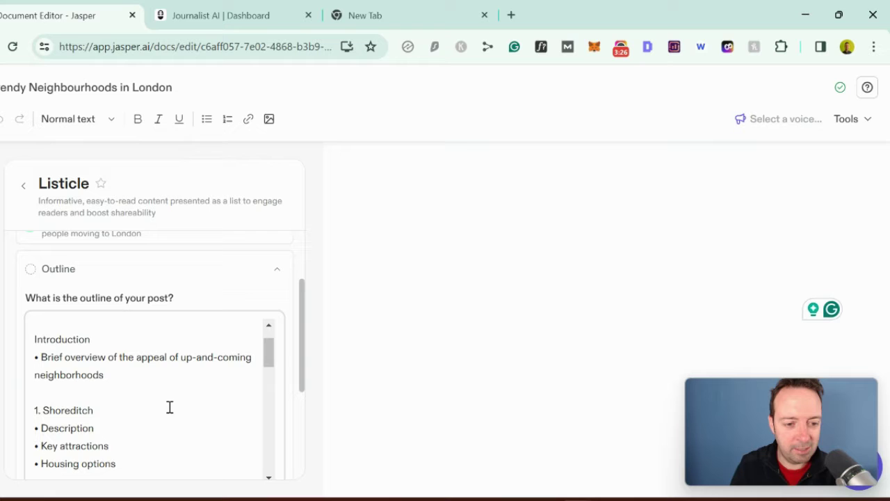
scroll(173, 389, down, 10)
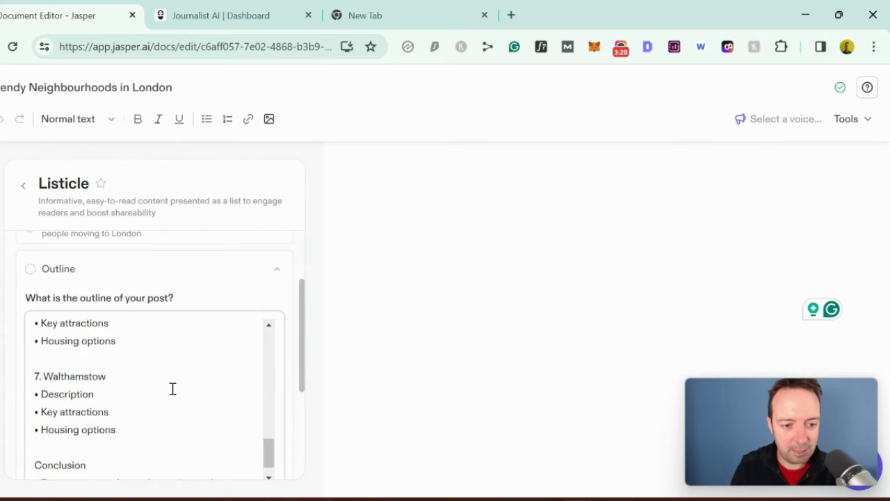
scroll(194, 358, down, 2)
click(249, 396)
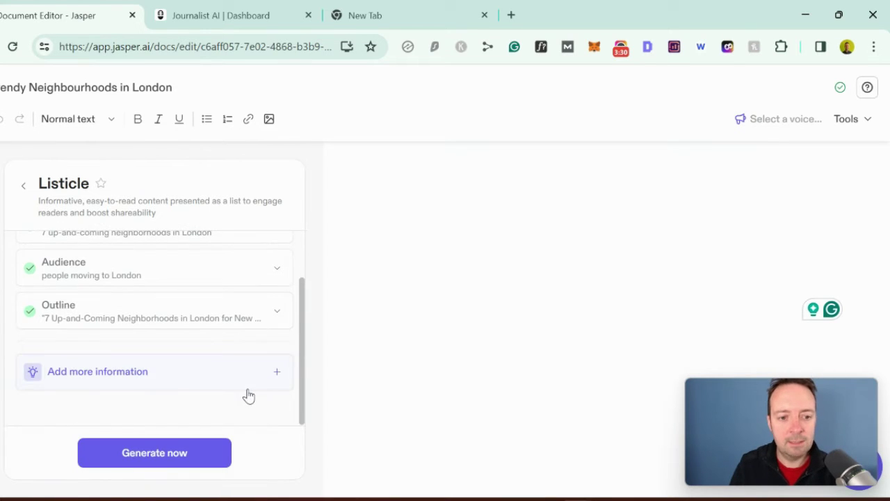
click(185, 455)
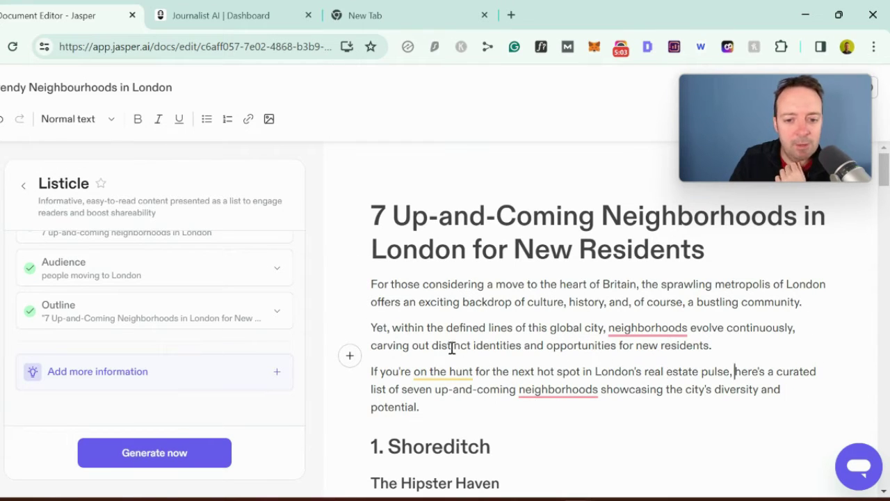
Step: Review the draft's Shoreditch section, checking the opening words of its second paragraph
drag(370, 329, 603, 321)
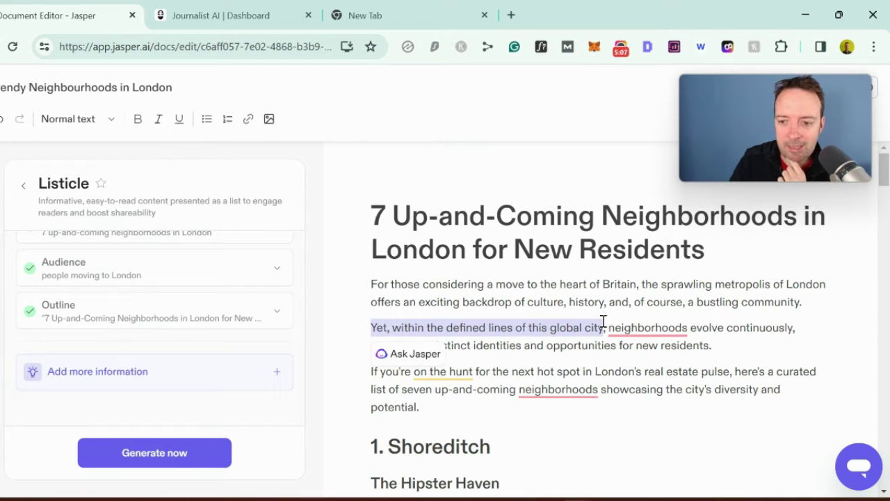
click(696, 325)
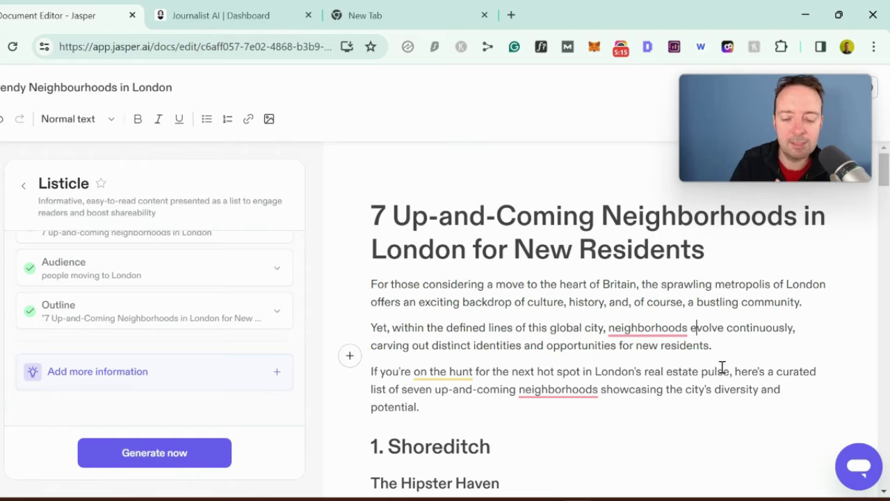
scroll(683, 371, down, 1)
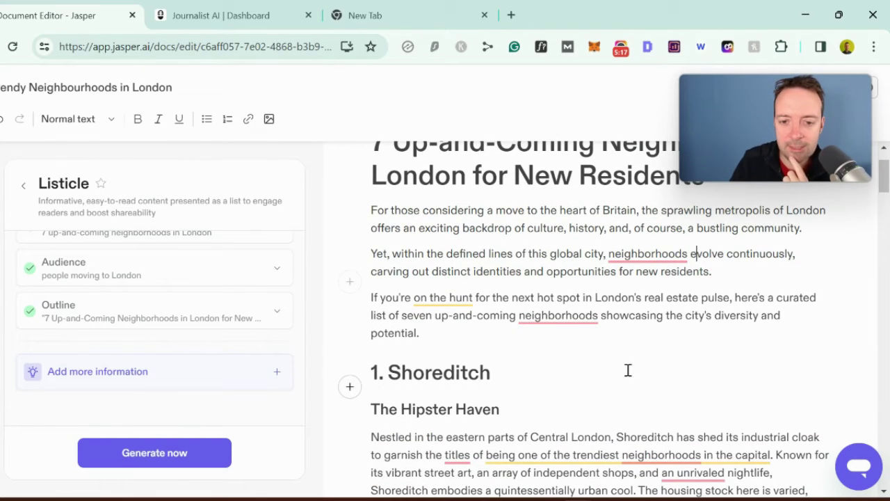
mouse_move(578, 321)
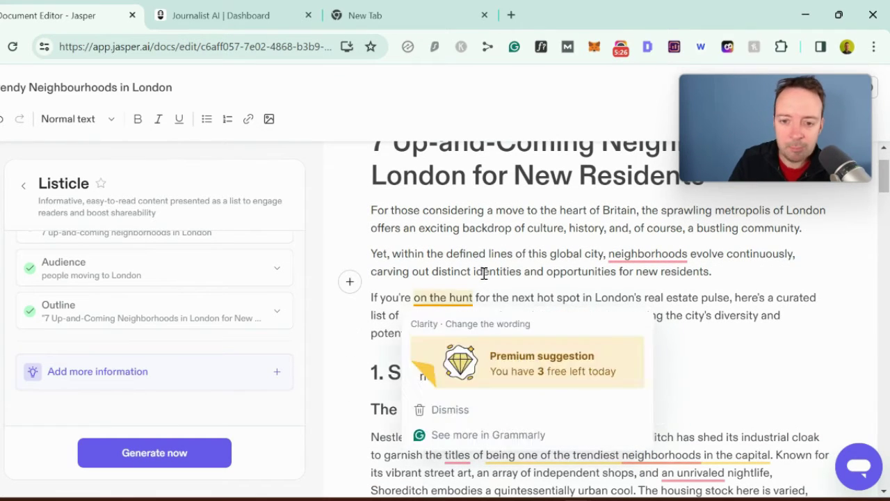
scroll(487, 289, down, 1)
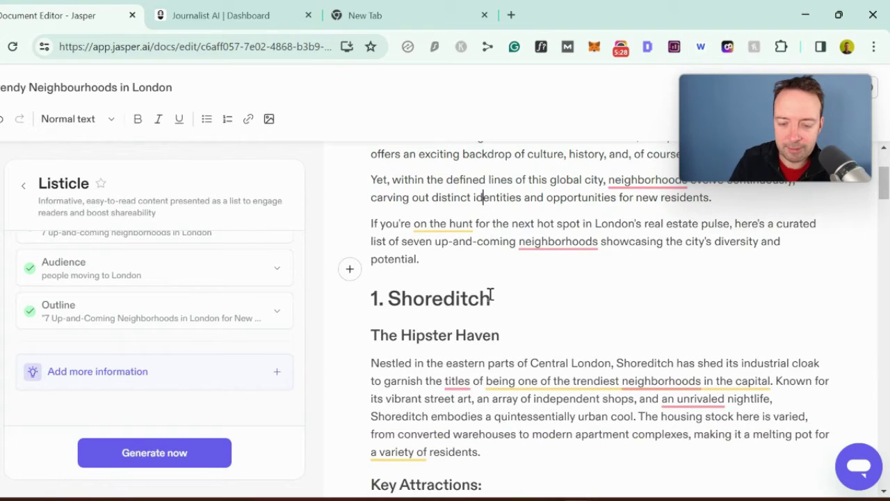
scroll(559, 300, down, 1)
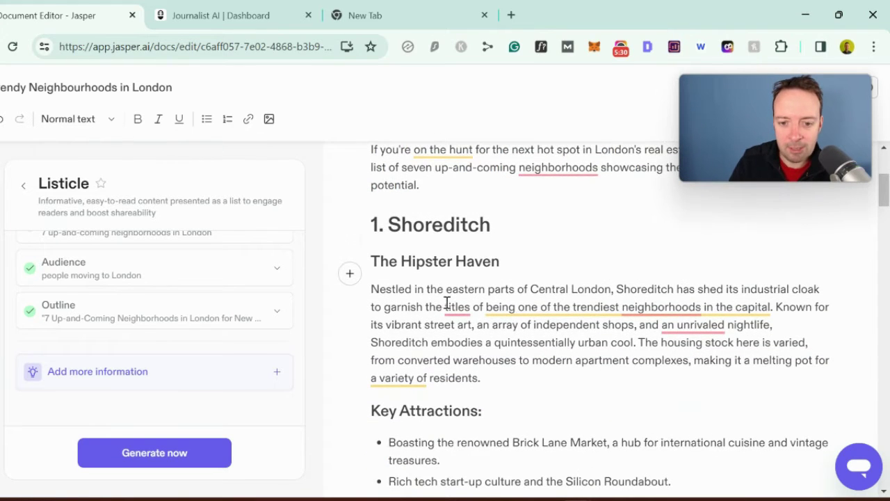
scroll(485, 314, down, 1)
scroll(515, 407, down, 2)
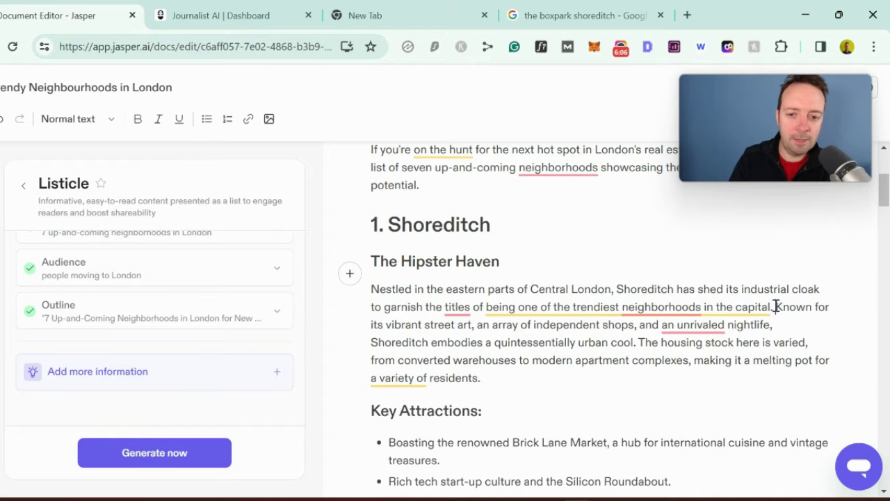
Step: Split the Shoreditch intro into new paragraphs at 'Known for…' and 'The housing stock…'
click(774, 307)
key(Return)
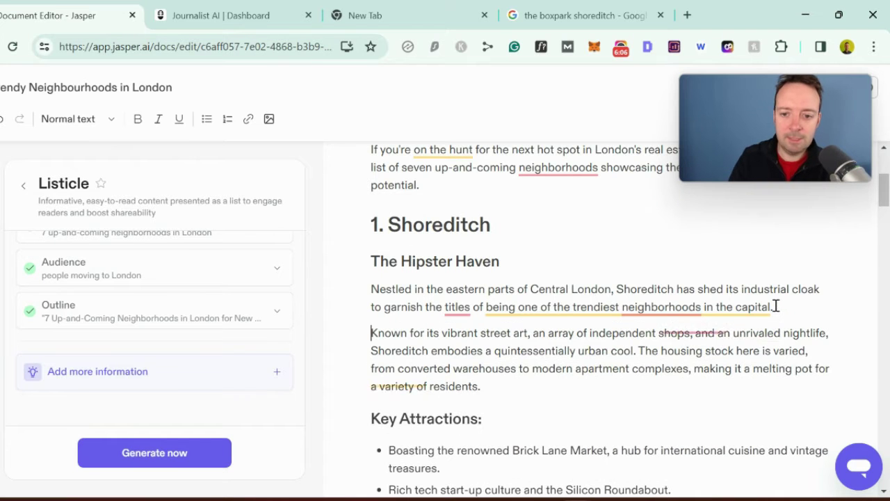
click(636, 355)
key(Return)
scroll(418, 334, down, 1)
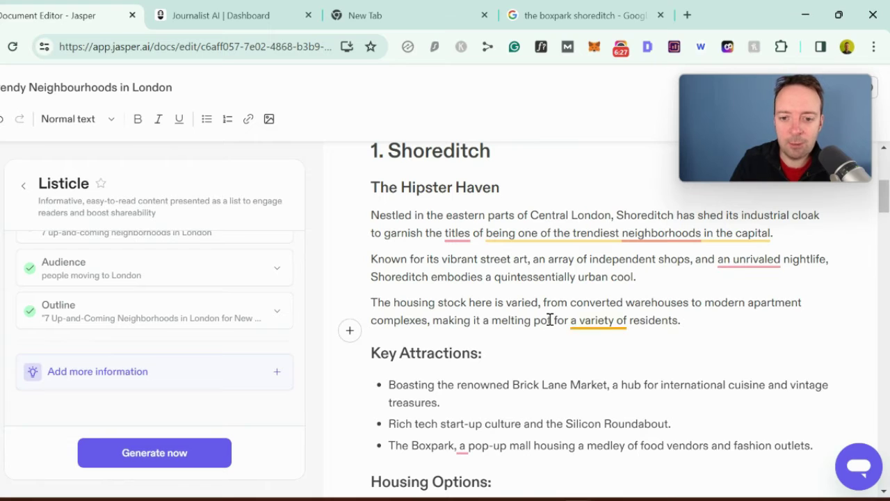
scroll(487, 320, down, 1)
scroll(520, 333, down, 1)
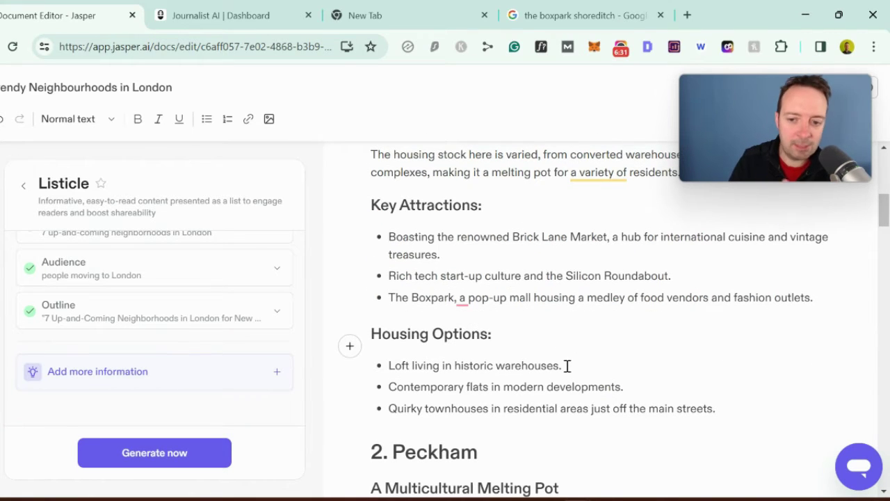
Step: Look over the Shoreditch bullets, like 'Loft living in historic warehouses', and continue down to Brixton
drag(564, 366, 387, 366)
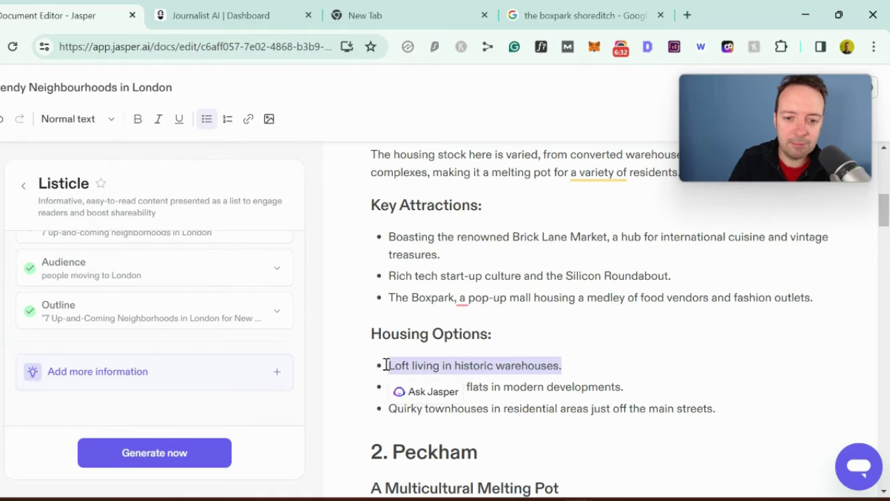
click(521, 298)
scroll(530, 326, down, 1)
scroll(529, 336, down, 2)
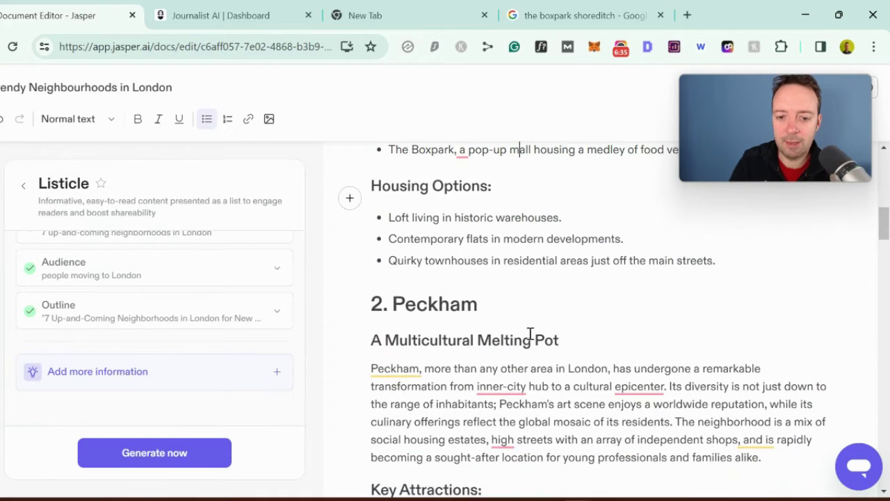
scroll(539, 362, up, 1)
scroll(536, 364, down, 2)
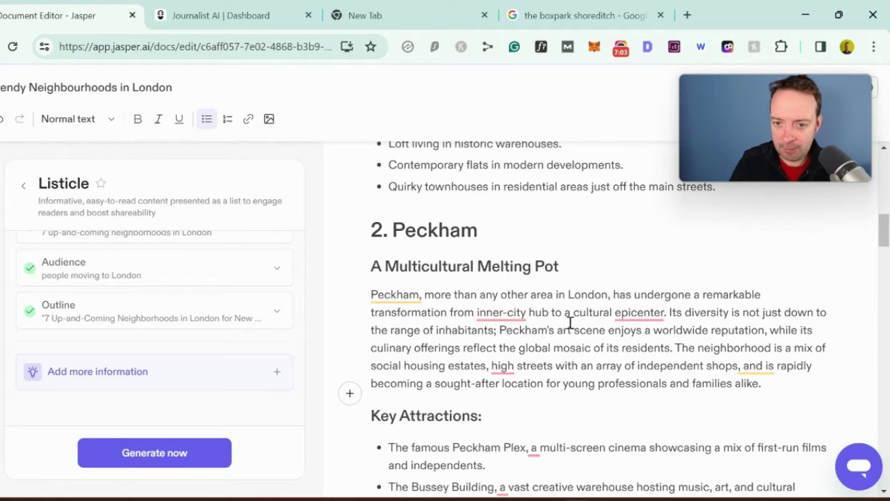
scroll(592, 347, down, 1)
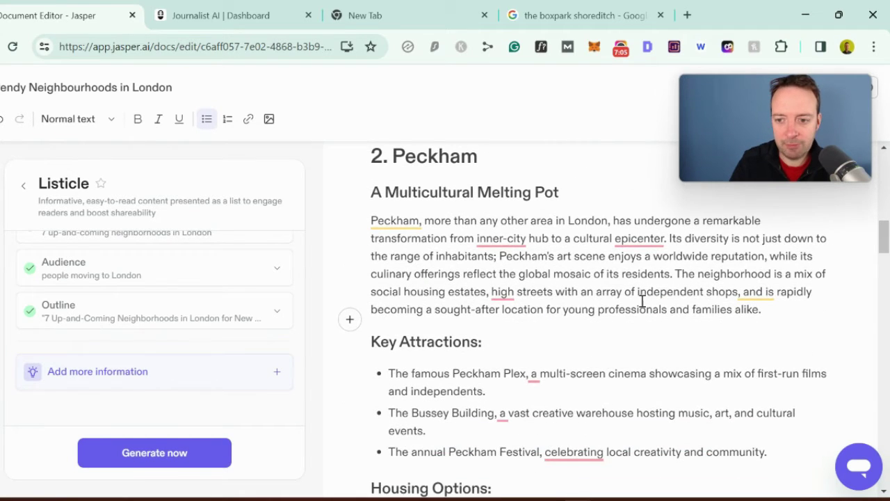
scroll(636, 307, down, 2)
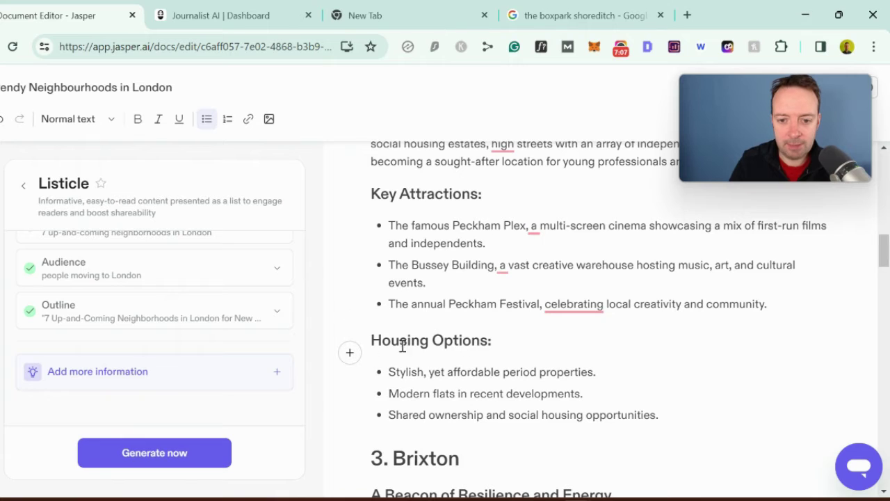
scroll(585, 350, down, 3)
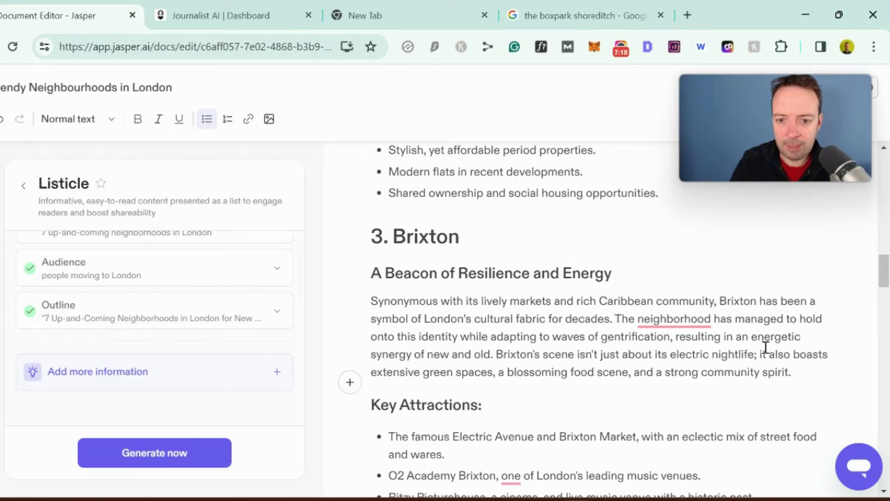
Step: Split Brixton's intro at 'The neighborhood…' and check the draft down to the Conclusion
click(617, 320)
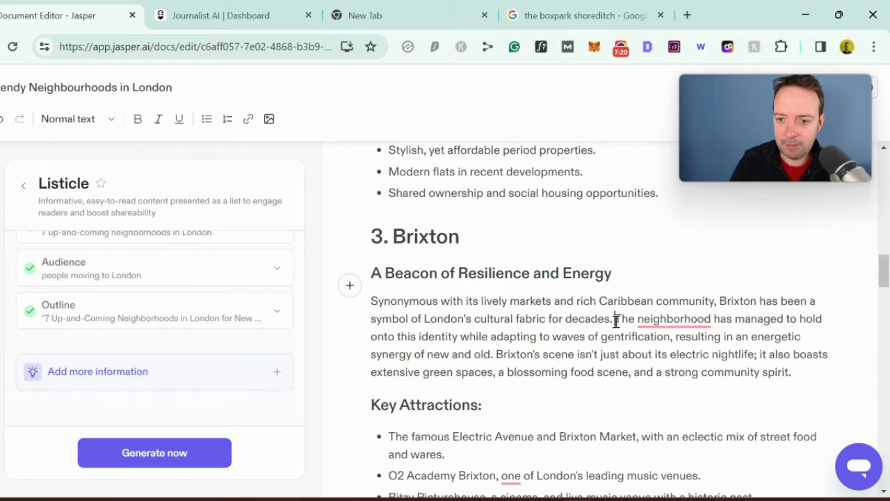
key(Return)
drag(696, 363, 374, 346)
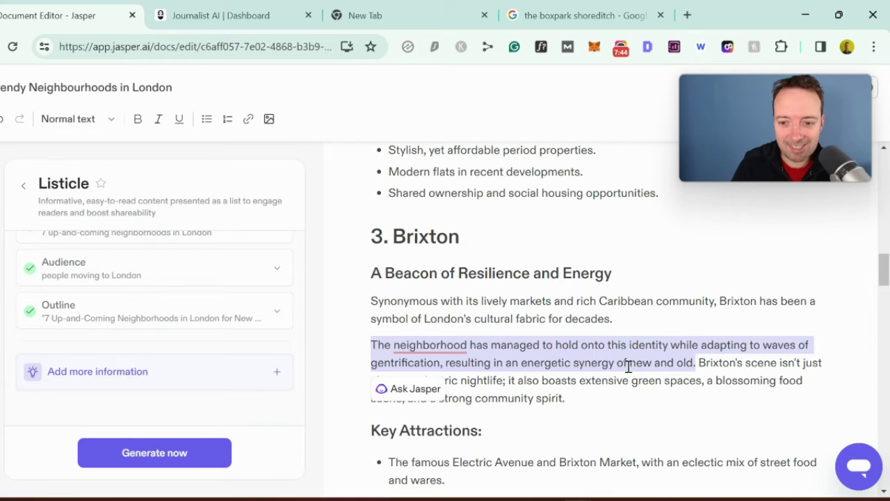
click(689, 367)
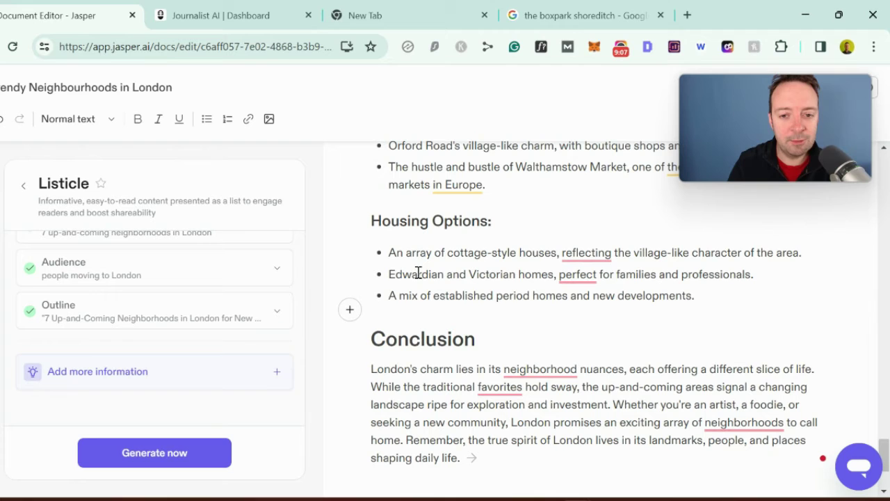
scroll(401, 305, up, 8)
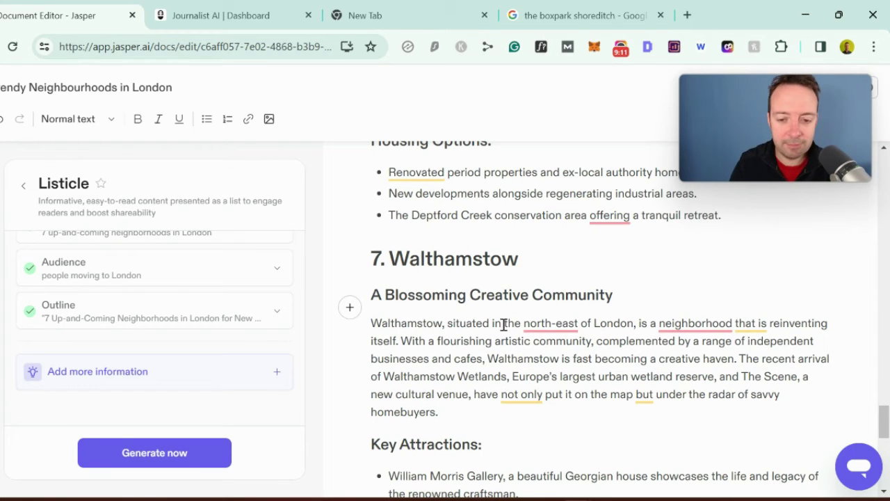
scroll(489, 312, down, 5)
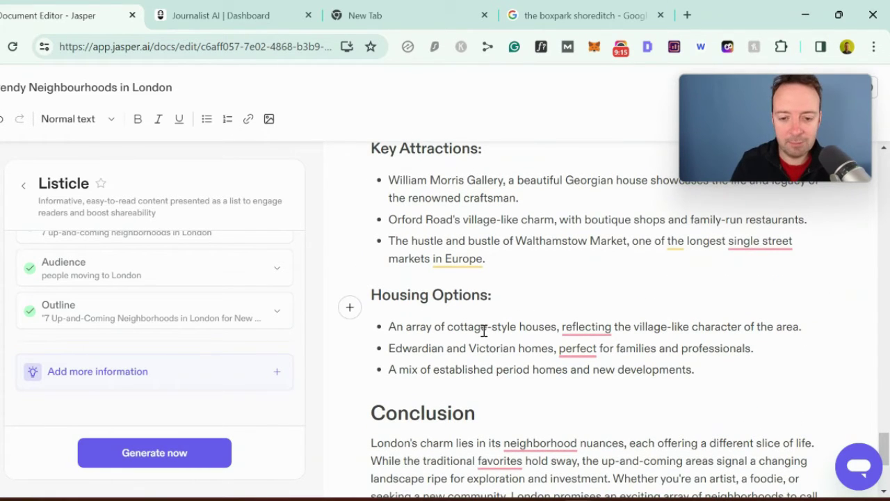
scroll(483, 330, down, 3)
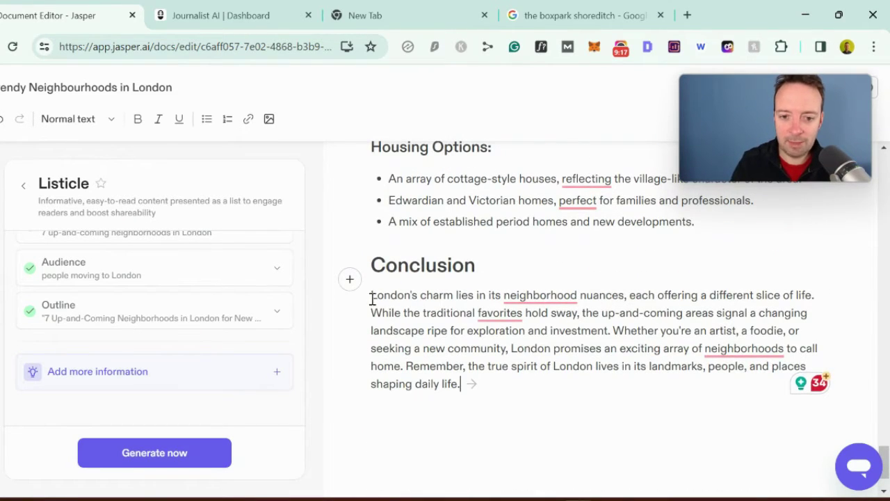
Step: Shorten the Conclusion with Ask Jasper's Change length > Make shorter, then return to Your content
drag(372, 296, 467, 387)
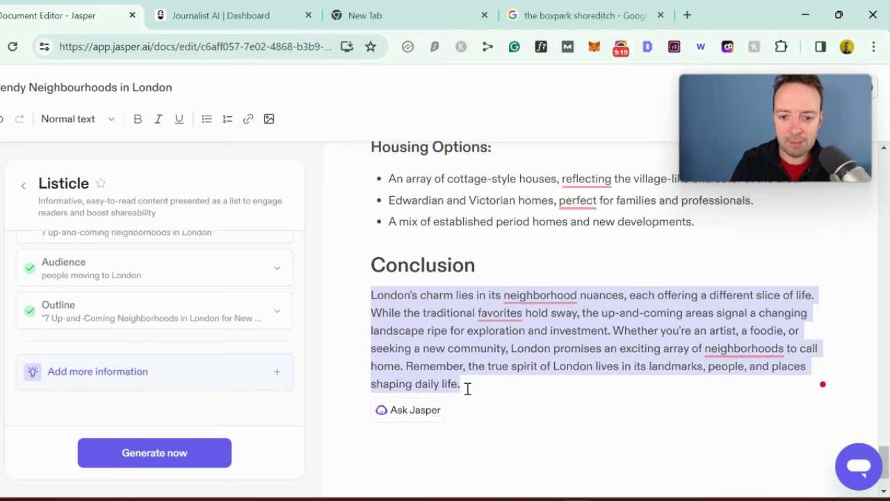
click(415, 411)
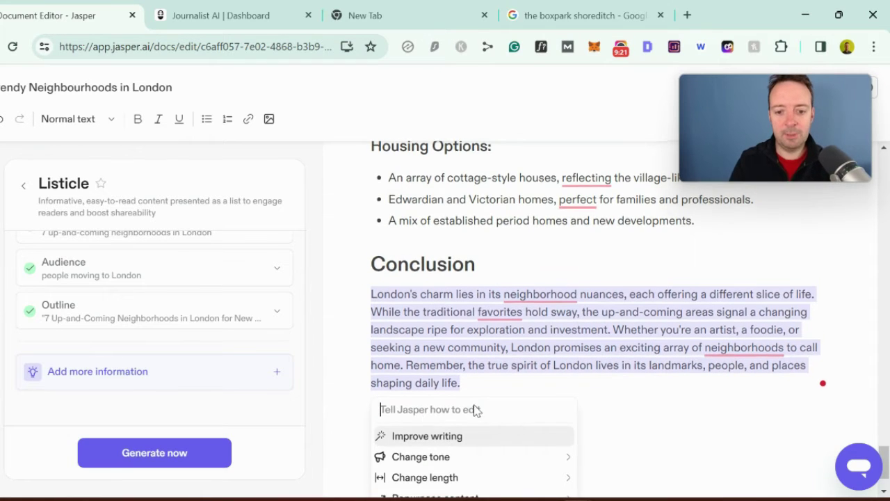
scroll(473, 430, down, 1)
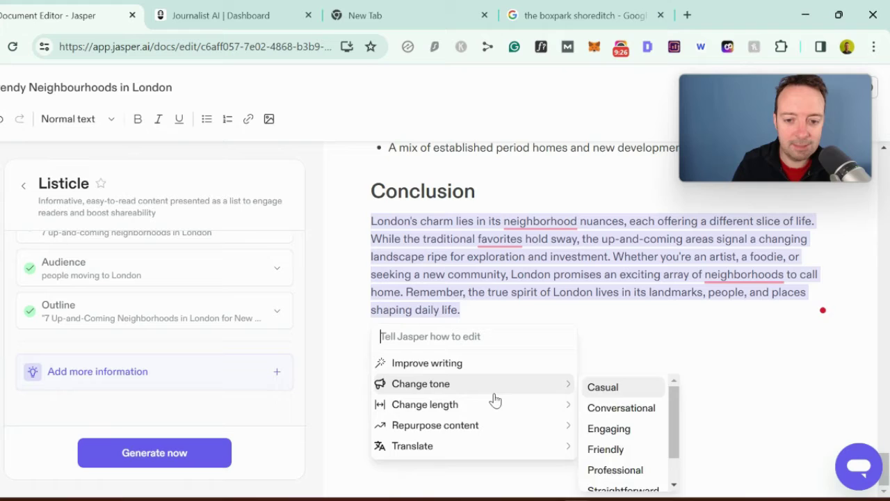
mouse_move(503, 382)
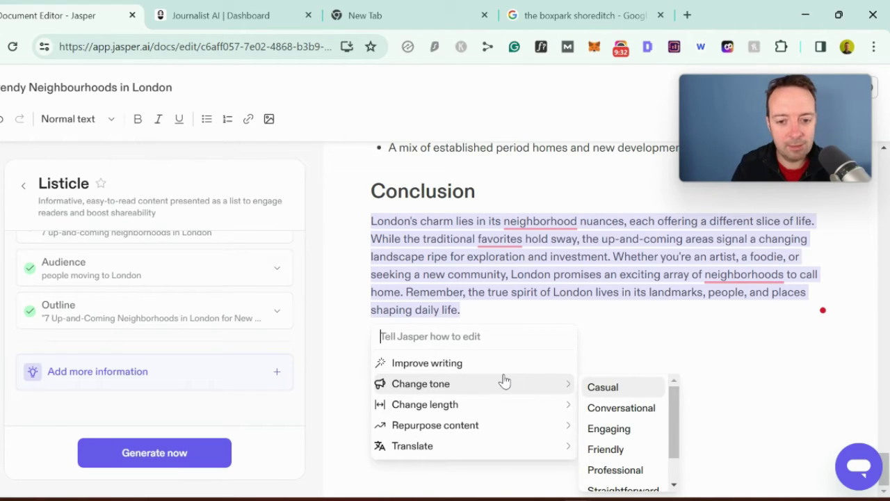
mouse_move(498, 411)
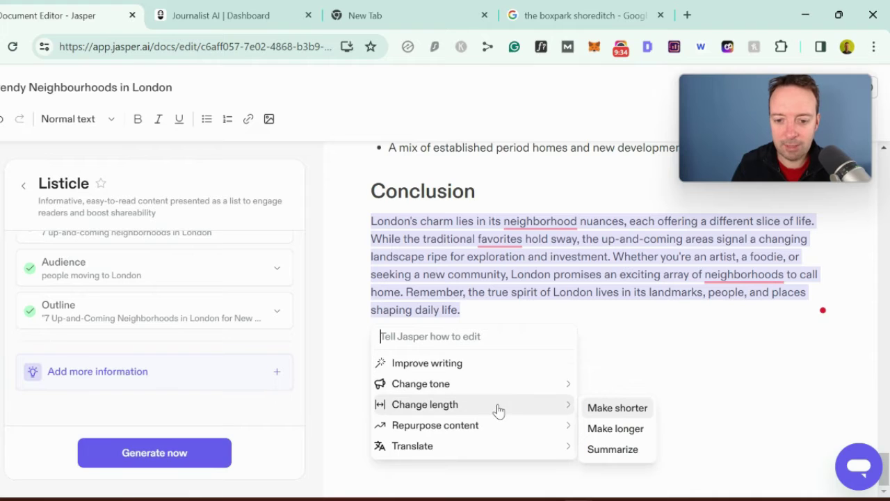
click(614, 409)
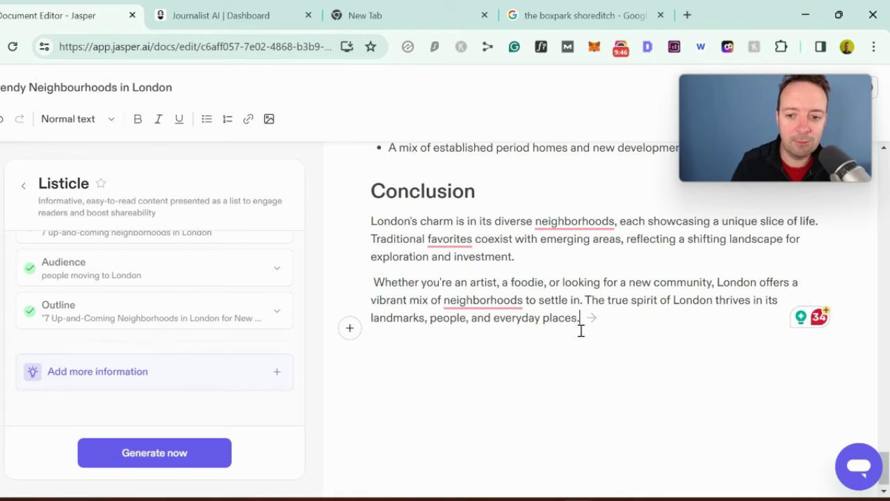
click(2, 87)
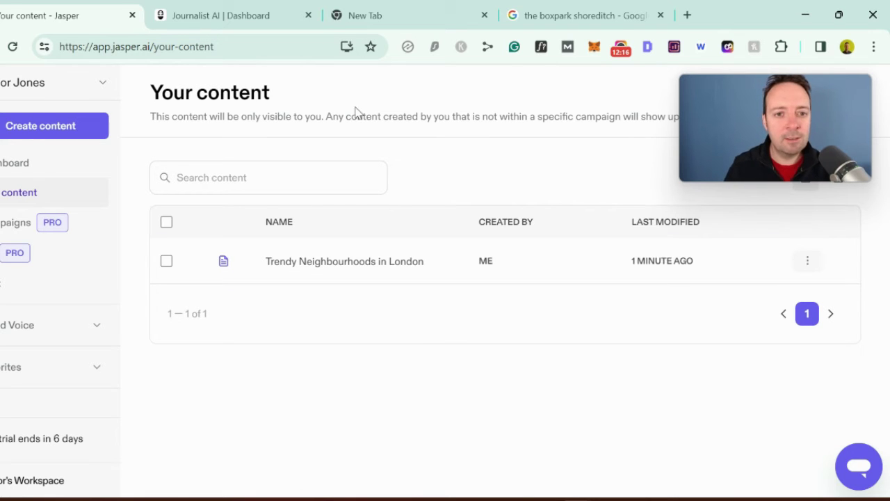
Step: Switch to the Journalist AI Dashboard browser tab
click(222, 15)
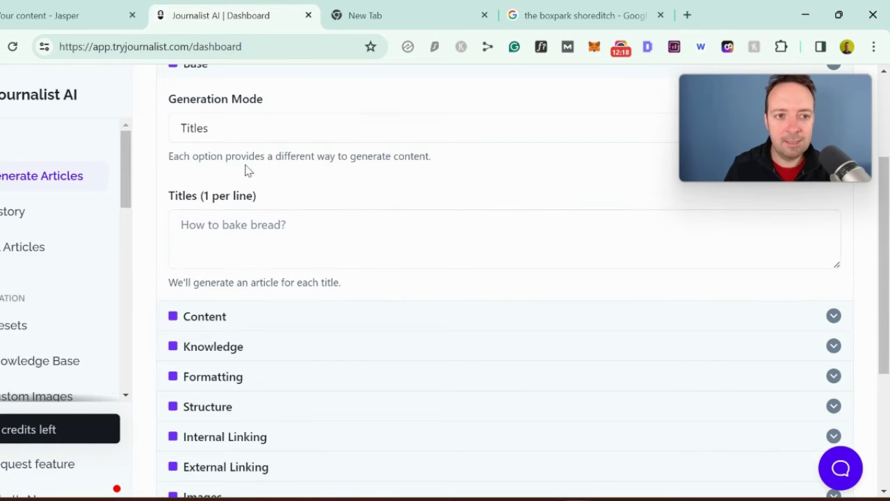
Step: Paste '7 Up-and-Coming Neighborhoods in London for New Residents' into Journalist AI's Titles box
click(73, 15)
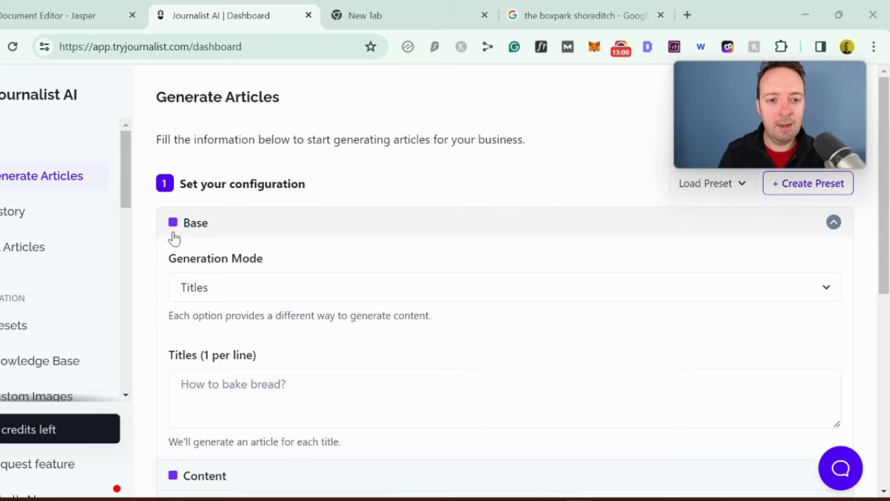
click(304, 290)
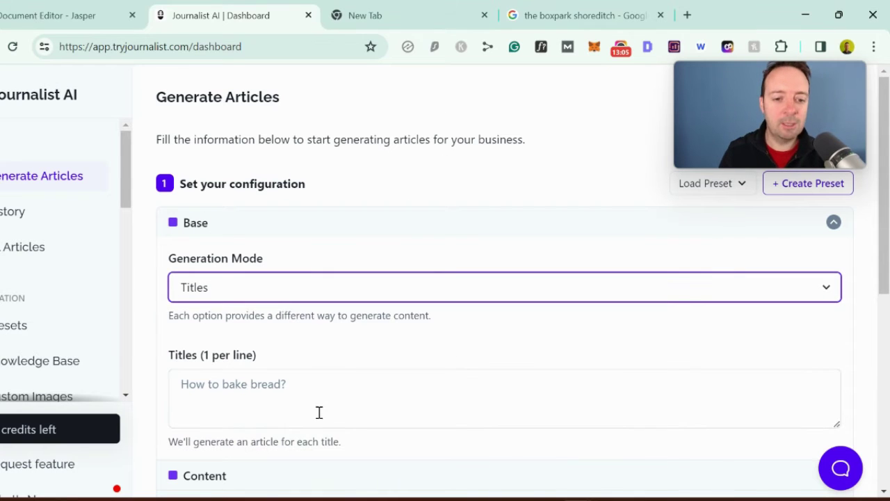
click(266, 393)
text(7 Up-and-Coming Neighborhoods in London for New Residents)
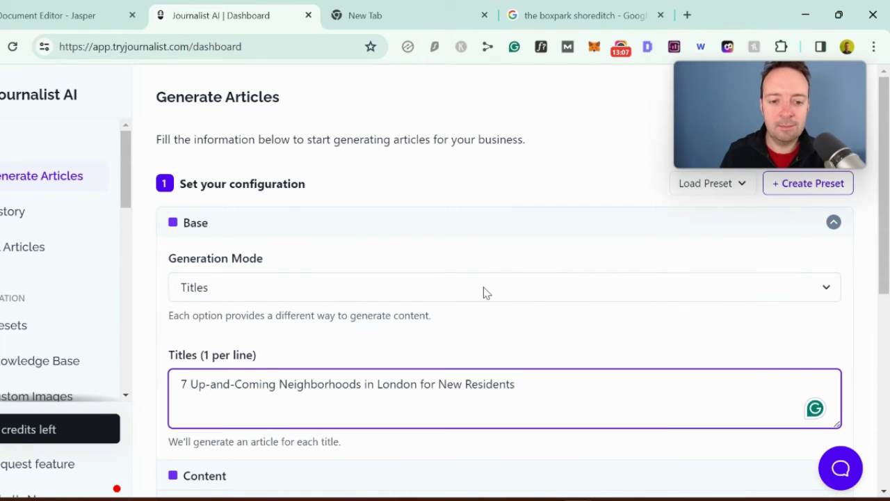
scroll(483, 293, down, 2)
Step: Lower Creativity toward Correct/Factual and set Tone of Voice to 'professional, engaging, helpful'
click(341, 333)
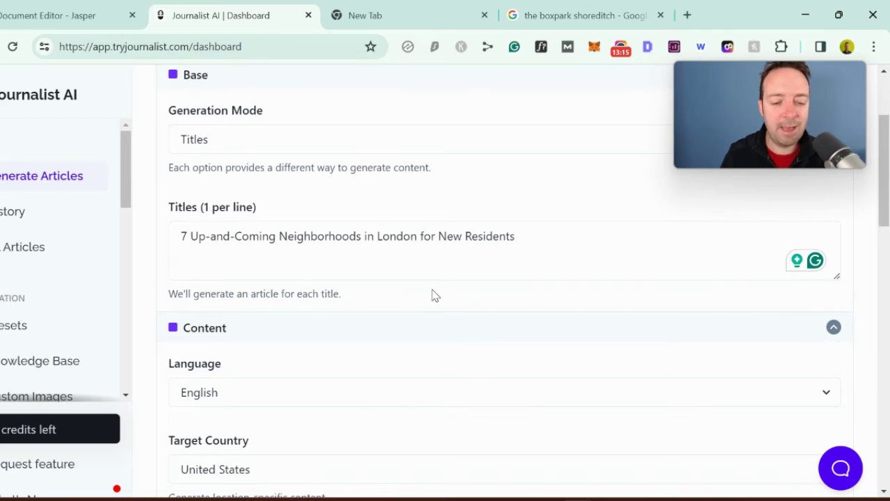
scroll(371, 322, down, 1)
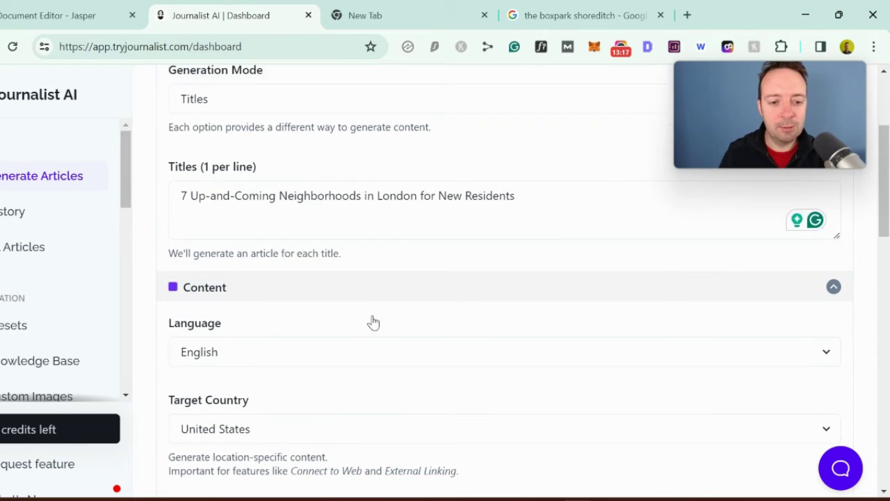
scroll(360, 322, down, 2)
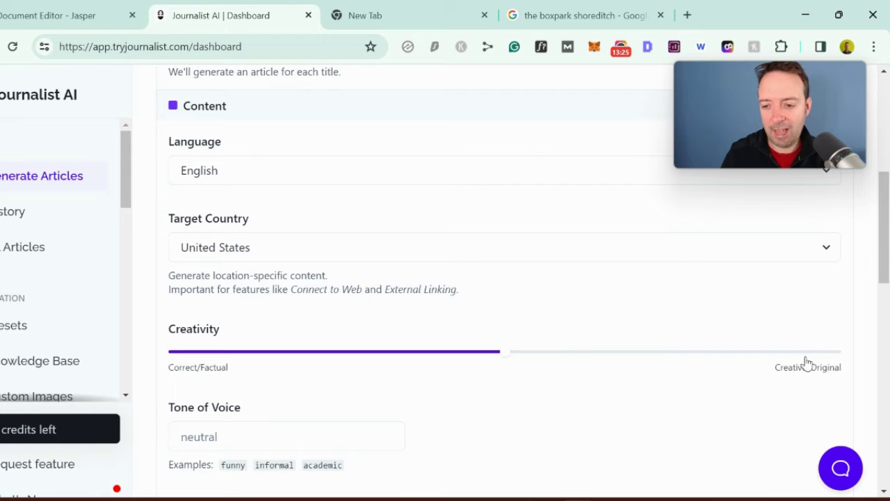
click(395, 353)
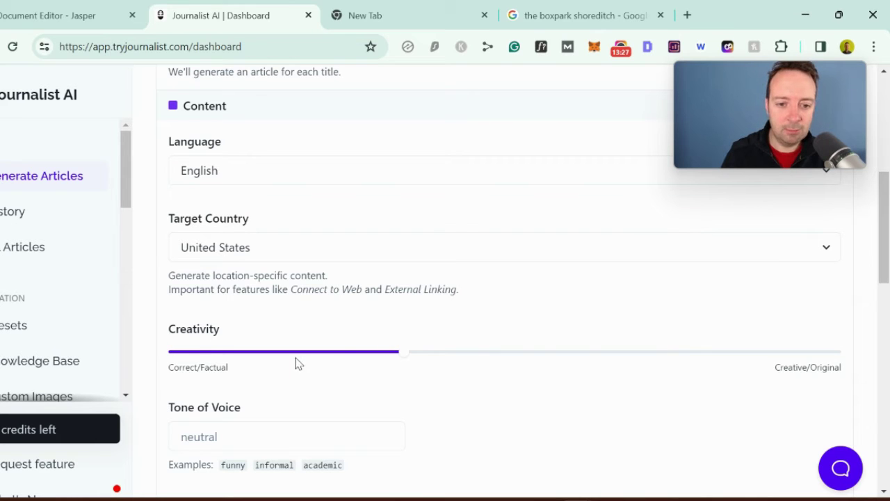
click(329, 355)
scroll(420, 285, down, 2)
click(237, 290)
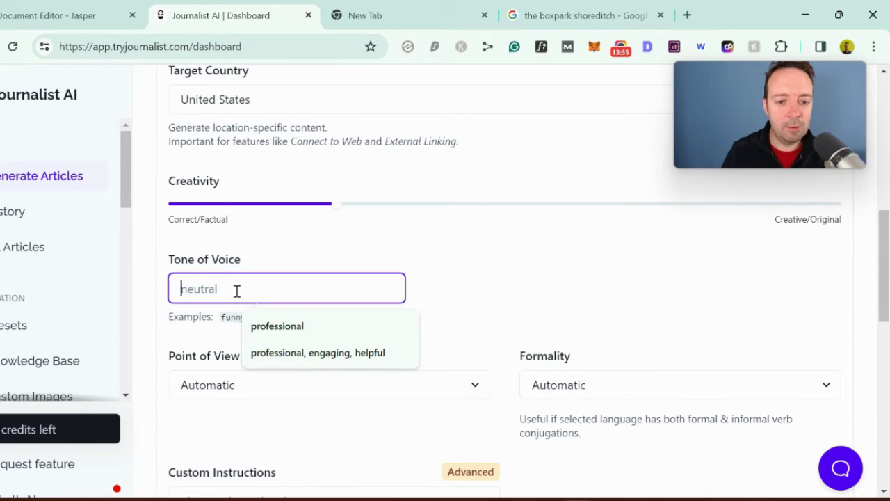
click(291, 356)
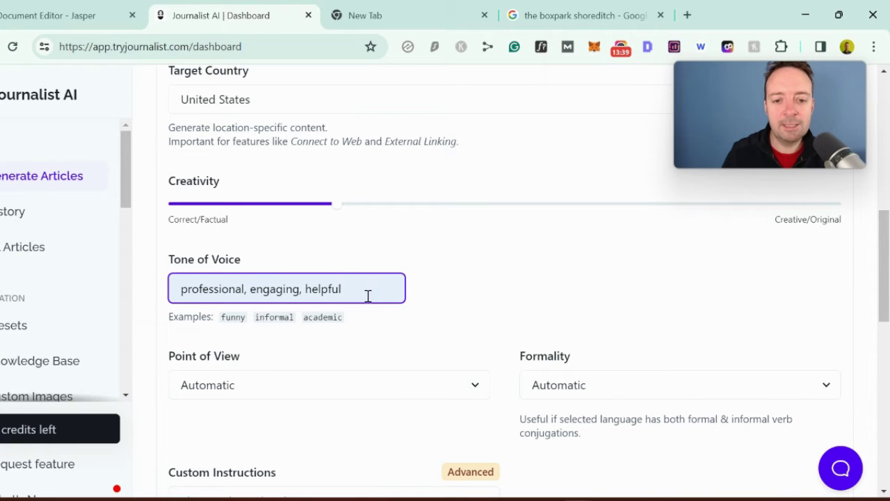
scroll(459, 285, down, 1)
Step: Set Point of View to 'Second Person (you, your, yours)' and Formality to Informal, then scroll to Knowledge
click(354, 315)
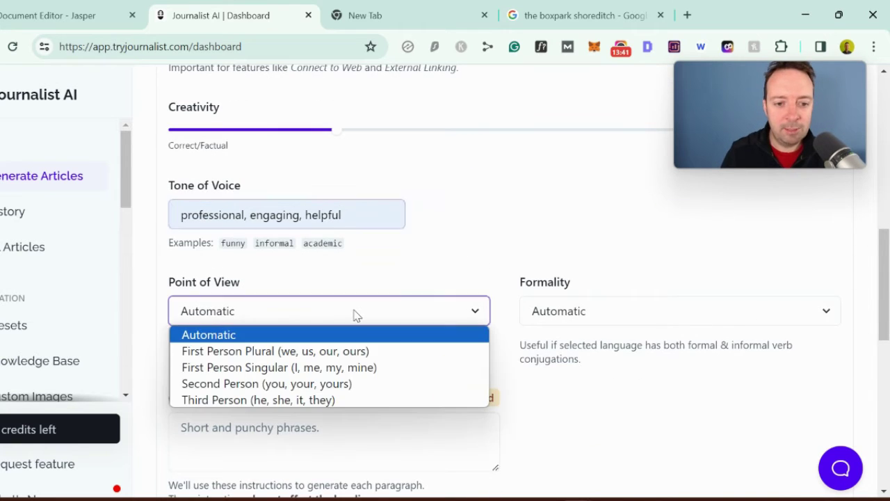
click(360, 391)
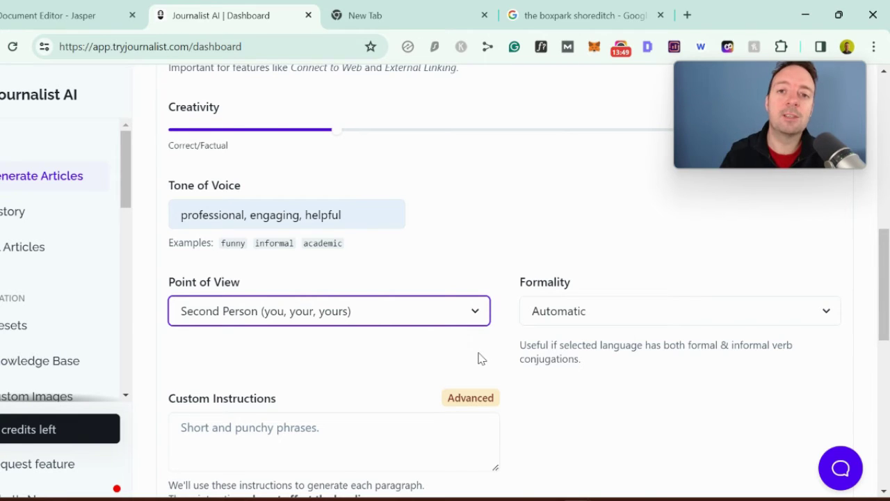
click(600, 308)
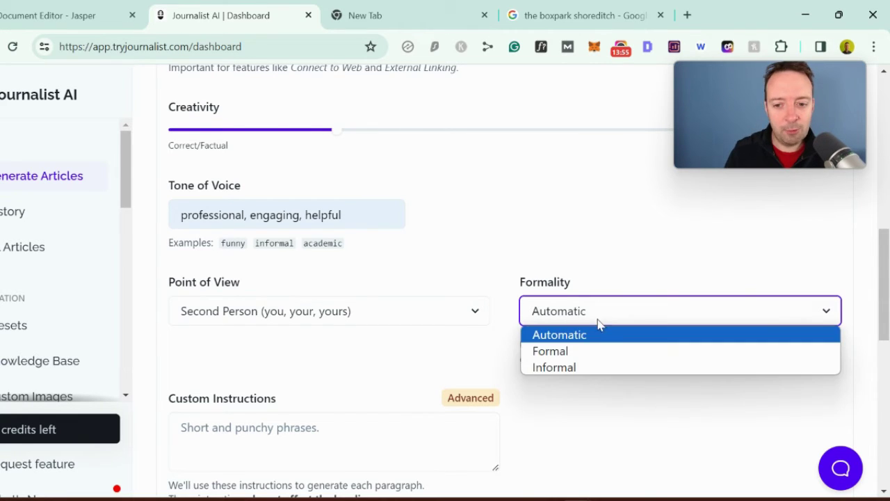
click(595, 370)
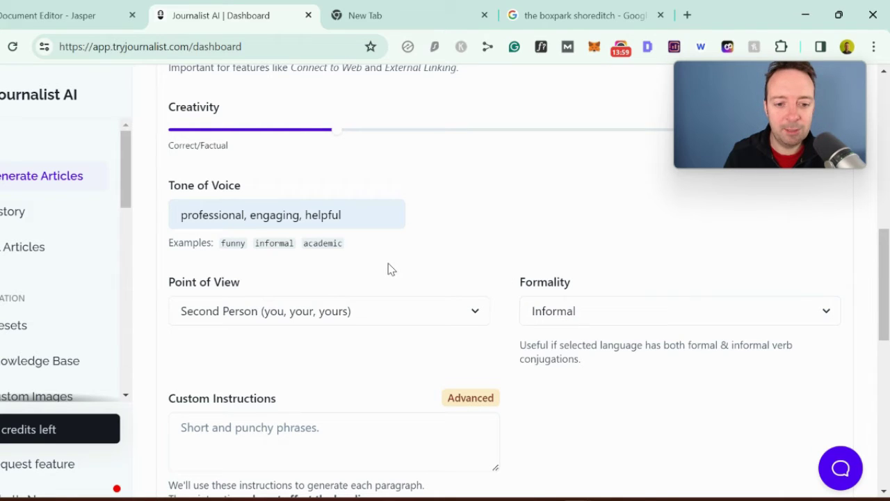
scroll(390, 270, down, 2)
scroll(546, 322, up, 2)
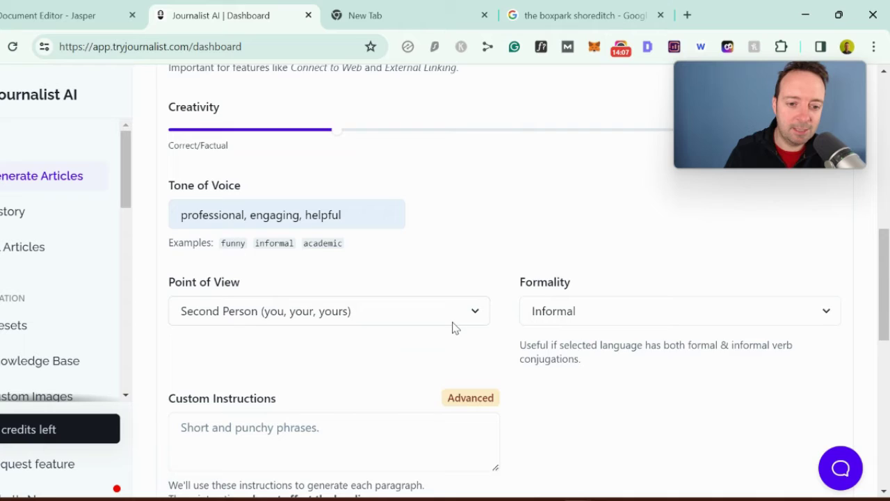
scroll(453, 327, down, 1)
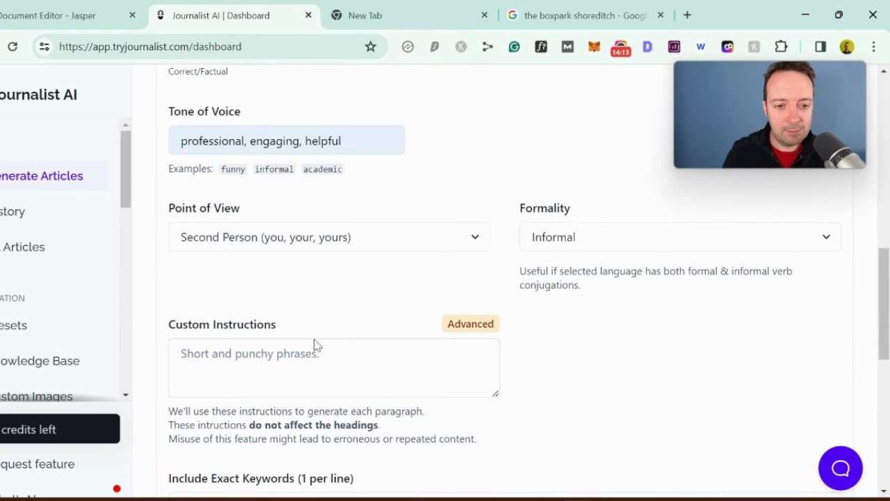
scroll(326, 336, down, 1)
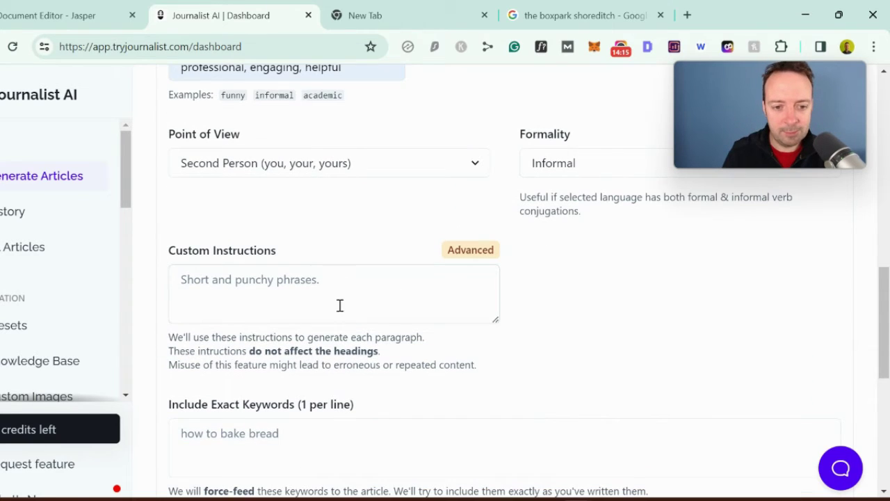
scroll(418, 284, down, 2)
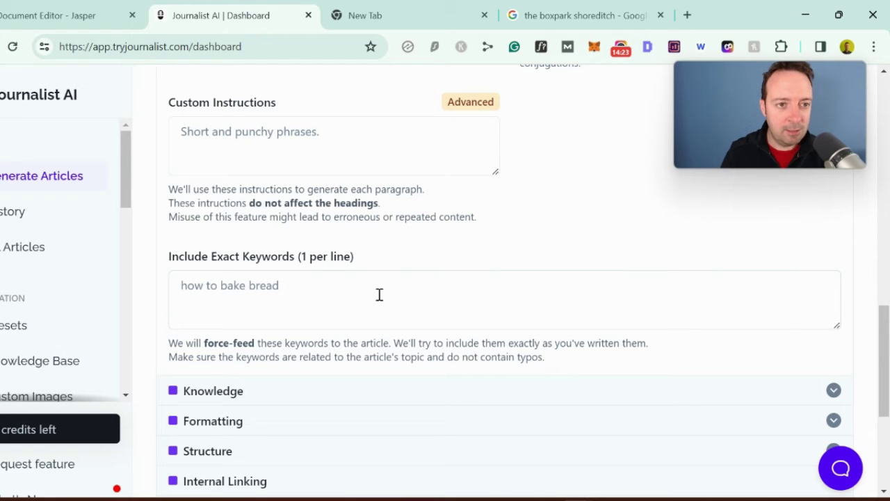
scroll(378, 296, down, 1)
scroll(378, 295, down, 2)
Step: Expand the Knowledge settings and check the knowledge base choices, leaving them unchanged
click(352, 250)
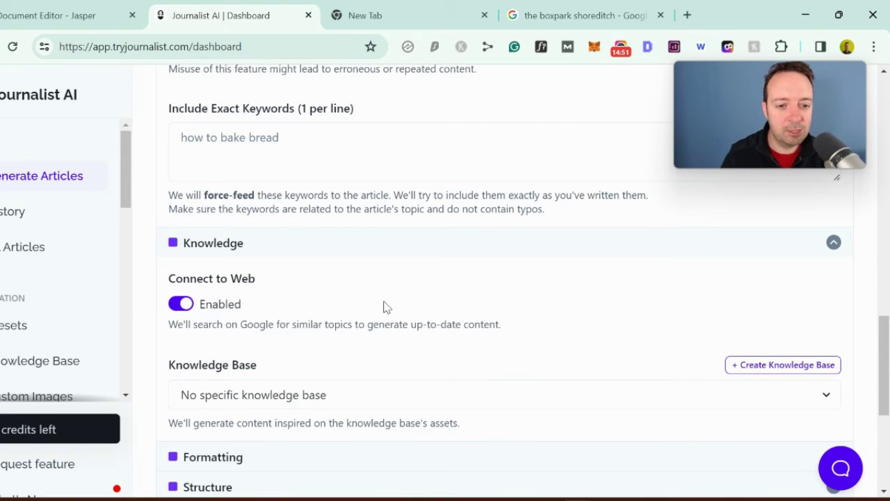
scroll(396, 317, down, 1)
click(410, 326)
click(411, 325)
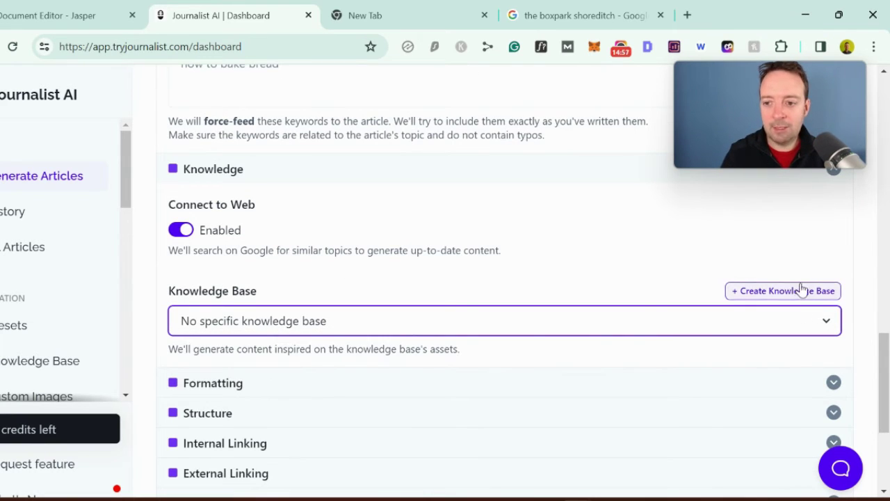
Step: Expand the Formatting settings and turn off bolding of important keywords
click(338, 384)
scroll(531, 294, down, 1)
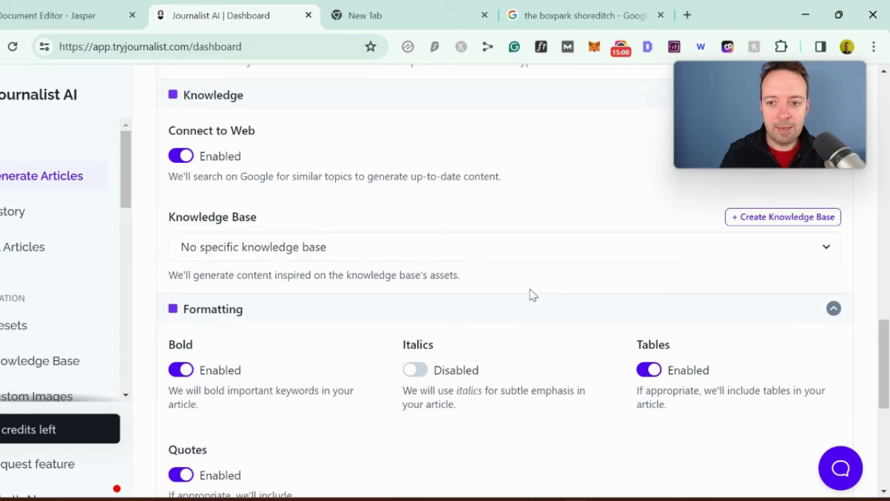
scroll(394, 314, down, 1)
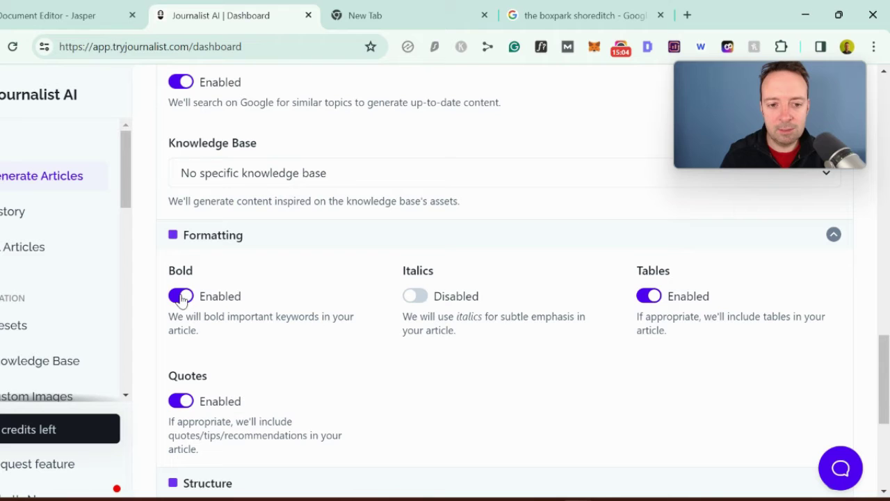
click(181, 298)
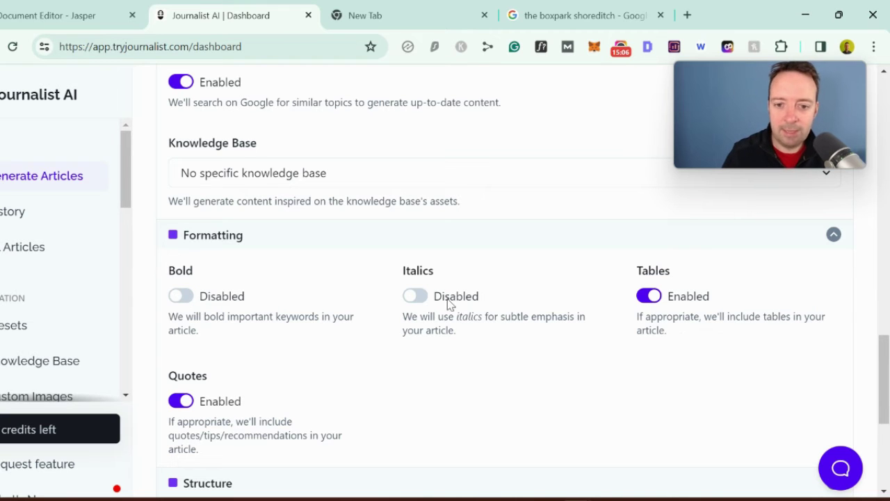
scroll(327, 281, down, 2)
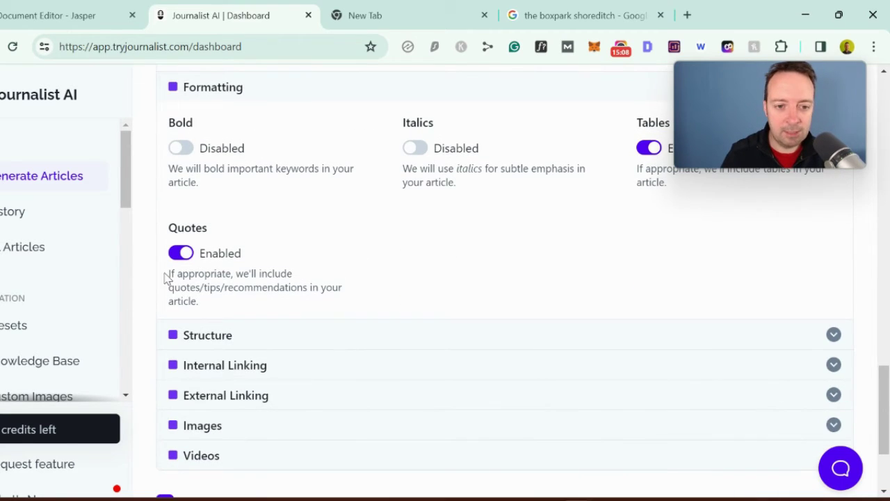
Step: Expand the Structure settings and look through their options
click(301, 333)
scroll(334, 285, down, 2)
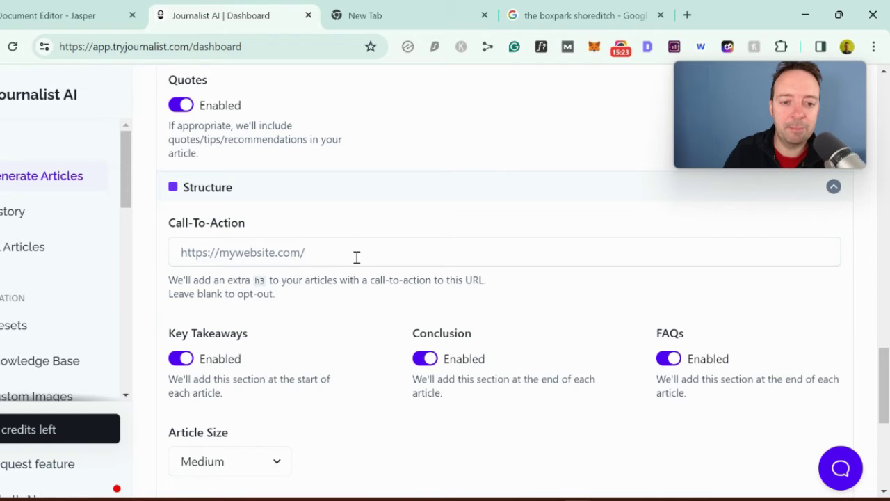
scroll(359, 280, down, 1)
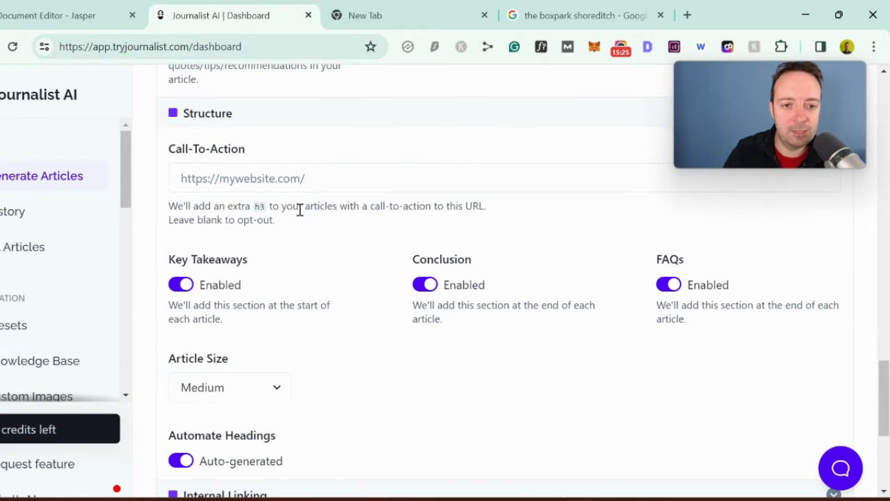
scroll(278, 286, down, 1)
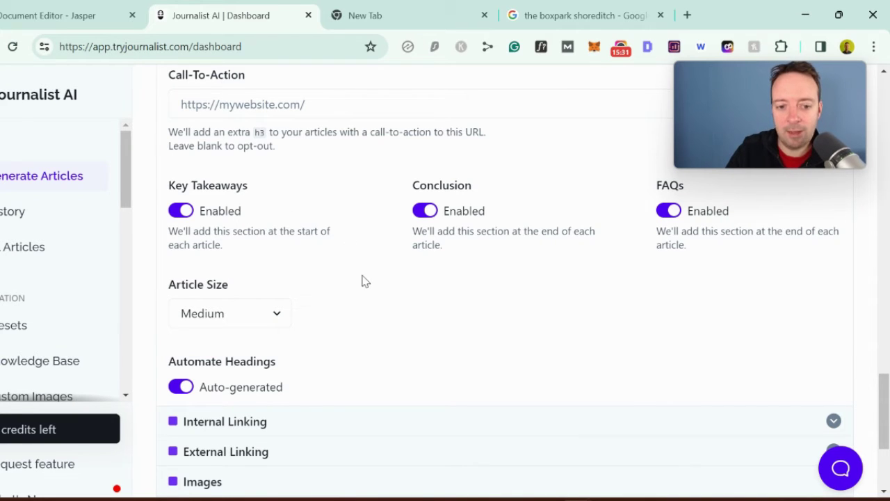
scroll(362, 281, up, 1)
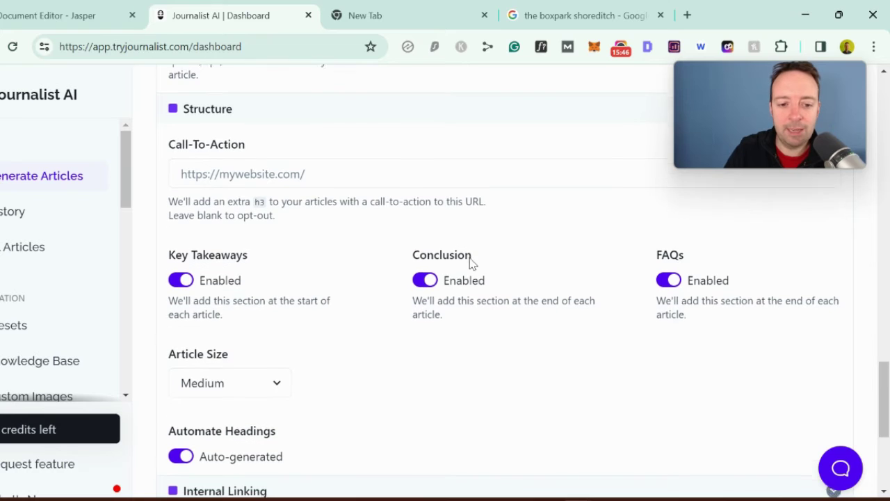
scroll(471, 263, down, 2)
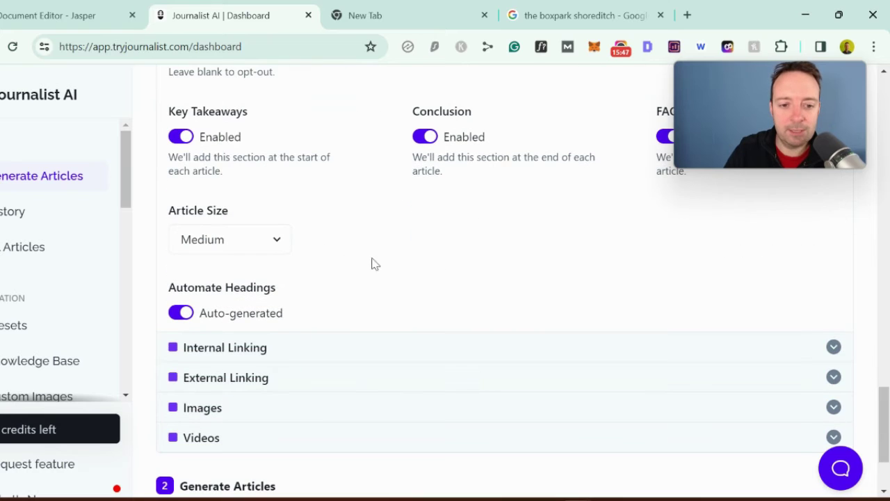
Step: Expand Internal Linking to reach Automatic External Links, enabled, with no sources included or excluded
click(283, 347)
scroll(417, 262, down, 2)
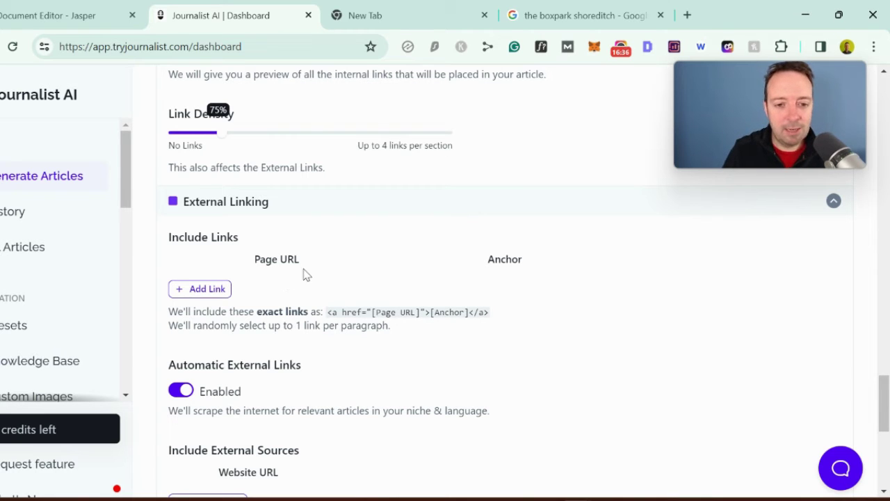
scroll(294, 304, down, 1)
scroll(293, 304, down, 2)
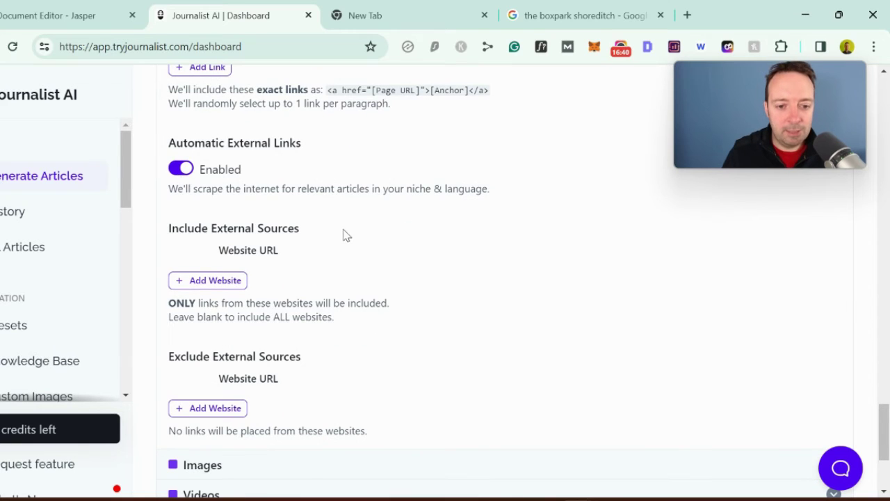
Step: Set the Image Provider to Stock Images (Unsplash)
scroll(344, 235, down, 3)
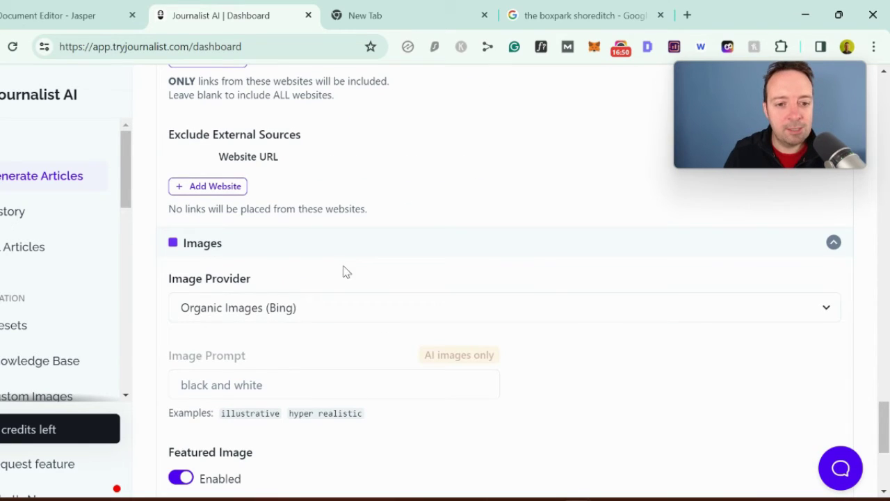
click(325, 315)
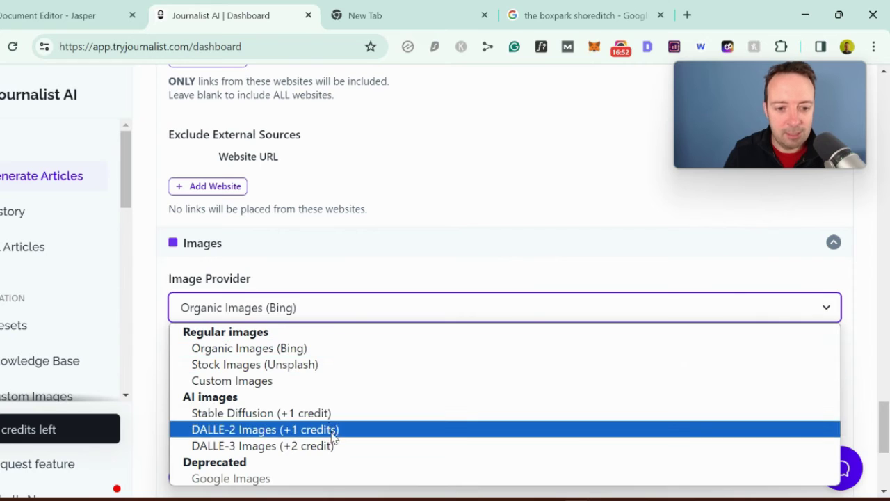
click(316, 365)
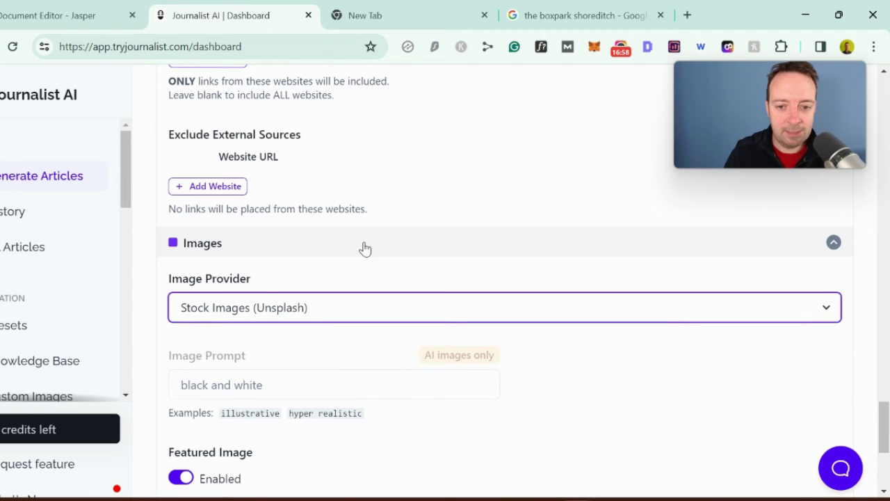
Step: Expand the Videos section, keeping automated YouTube videos enabled
scroll(365, 249, down, 2)
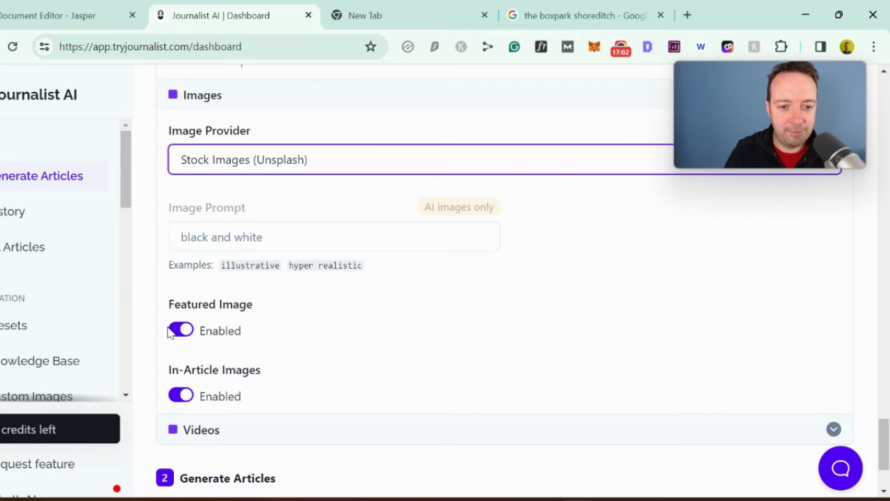
scroll(390, 292, down, 2)
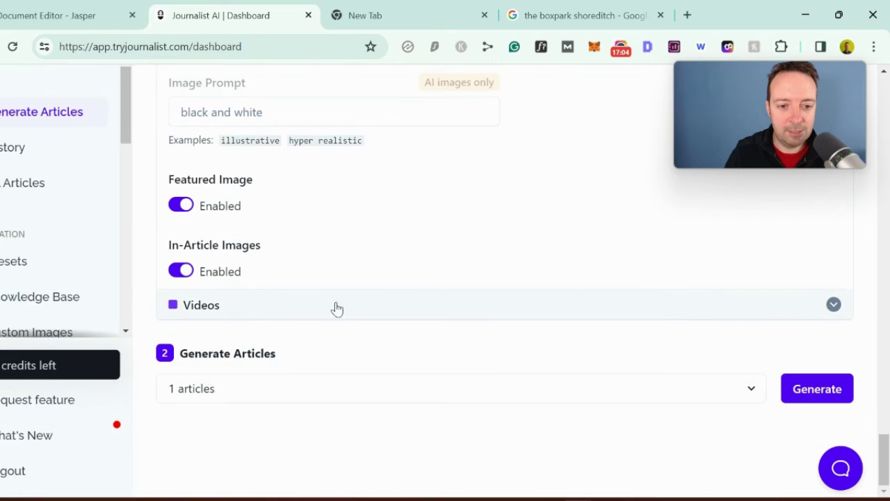
click(272, 309)
scroll(222, 307, down, 1)
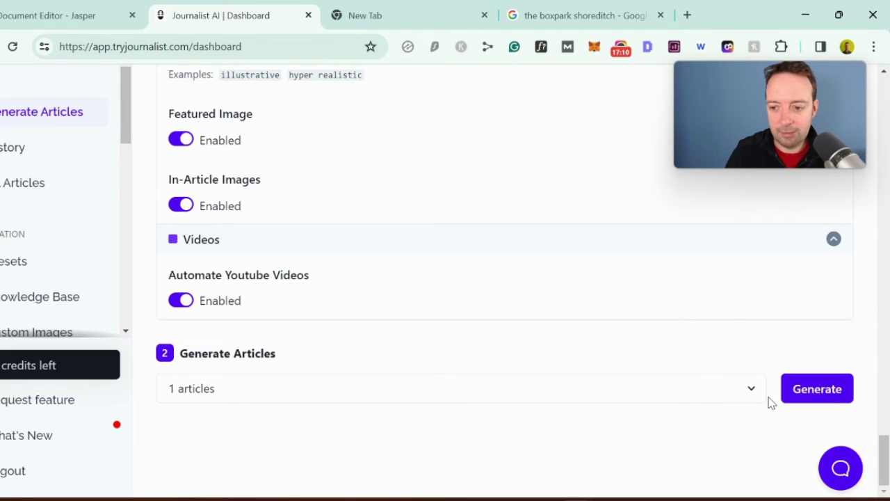
Step: Generate the article with the configured settings
click(817, 389)
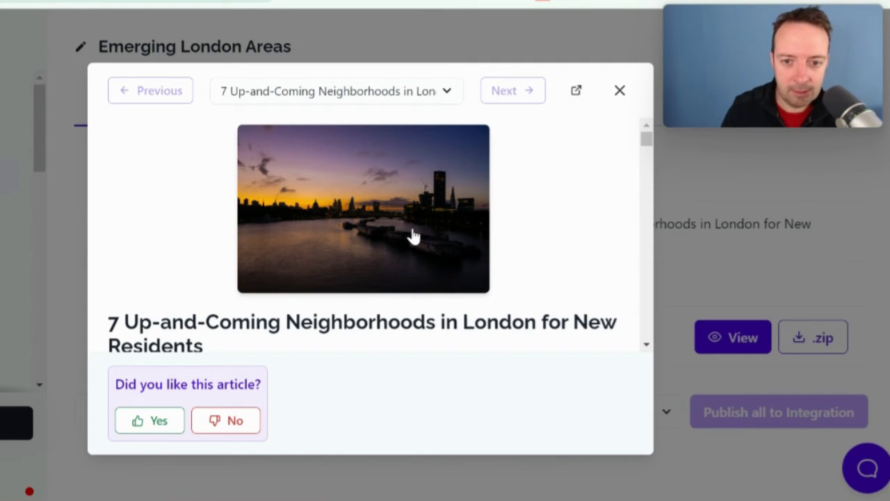
scroll(483, 235, down, 1)
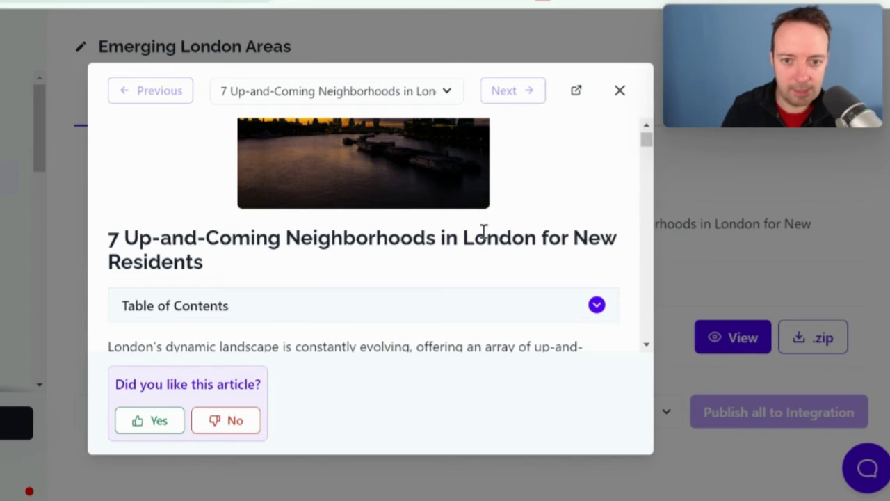
scroll(483, 233, up, 1)
scroll(480, 240, down, 2)
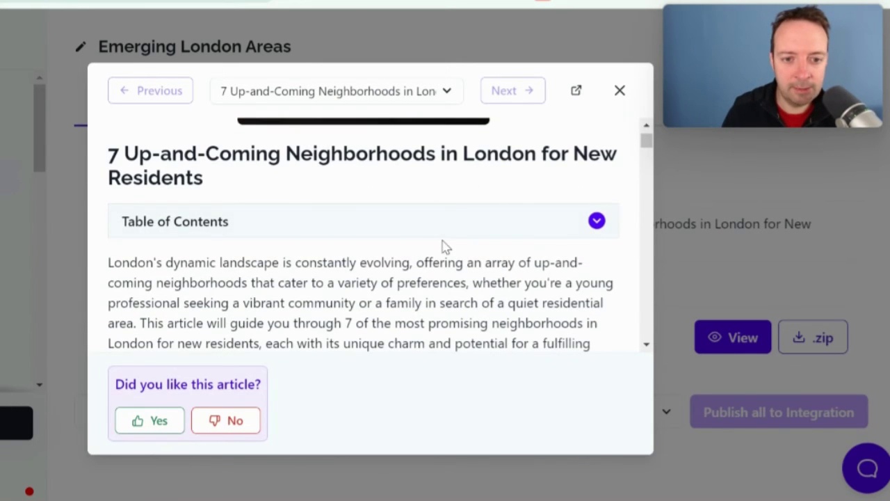
Step: Expand and collapse the table of contents, then read the Key Takeaways, highlighting Highbury & Islington
click(243, 236)
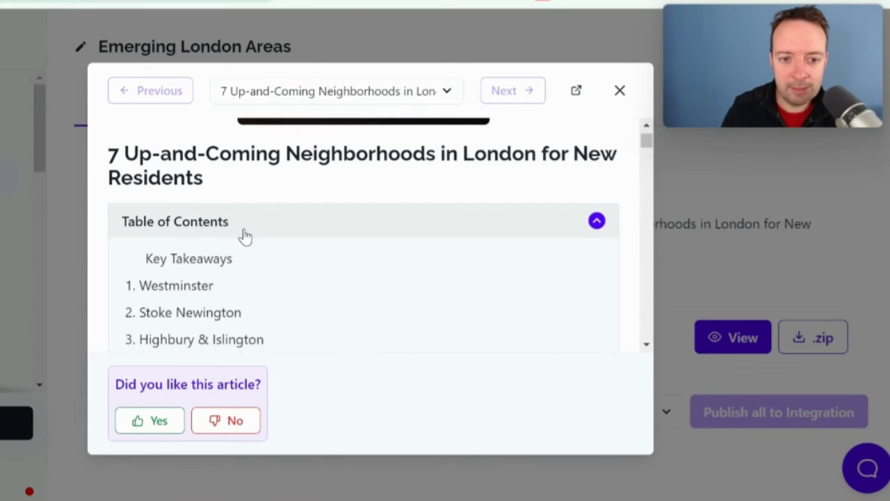
click(244, 235)
scroll(333, 234, down, 2)
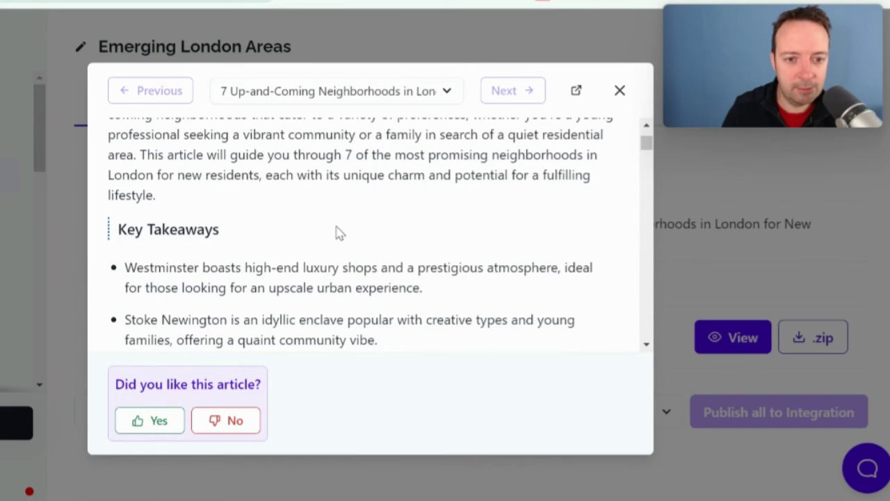
scroll(338, 233, up, 1)
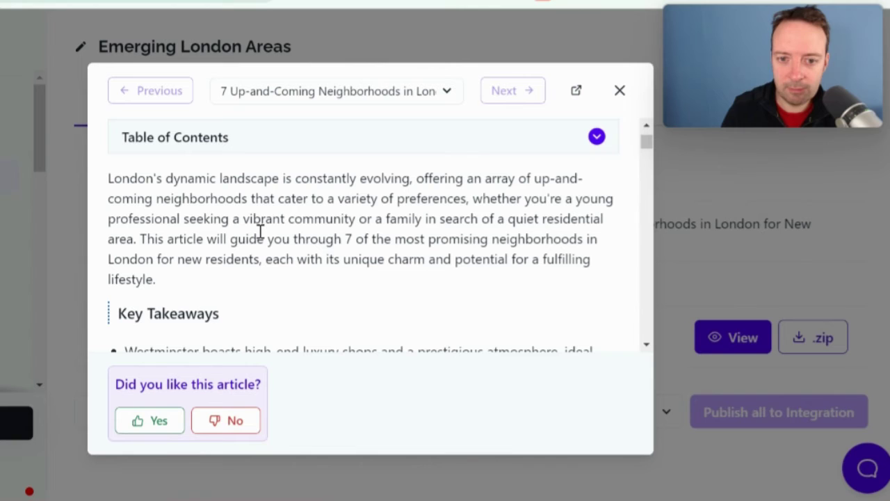
scroll(224, 240, down, 5)
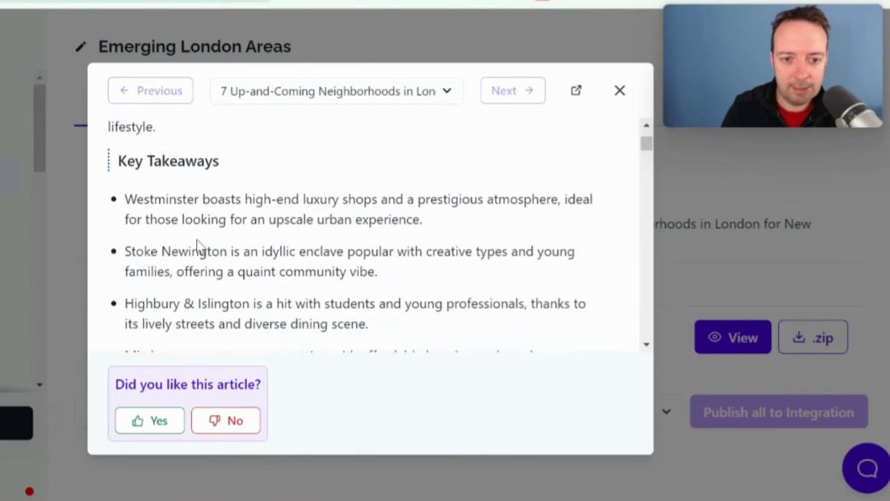
scroll(193, 237, up, 1)
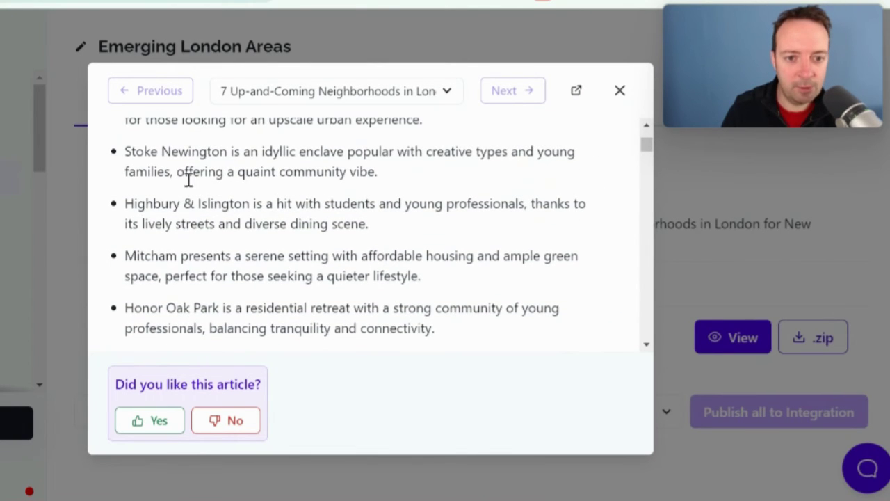
drag(383, 227, 125, 204)
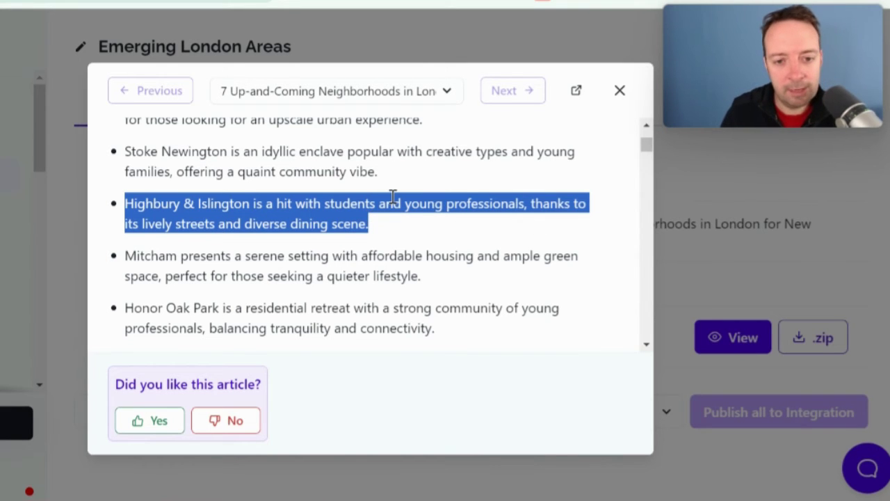
click(345, 246)
scroll(341, 246, down, 2)
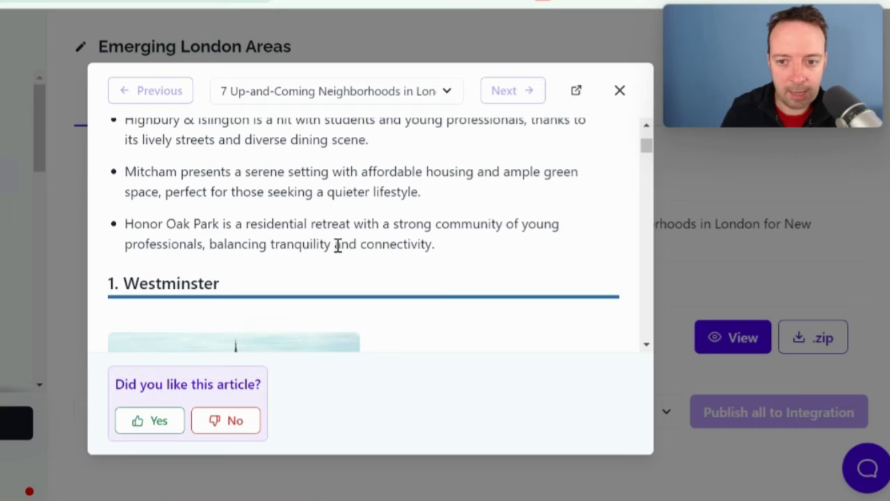
Step: Scroll the article preview down to the Stoke Newington section
scroll(329, 230, down, 4)
scroll(330, 234, up, 2)
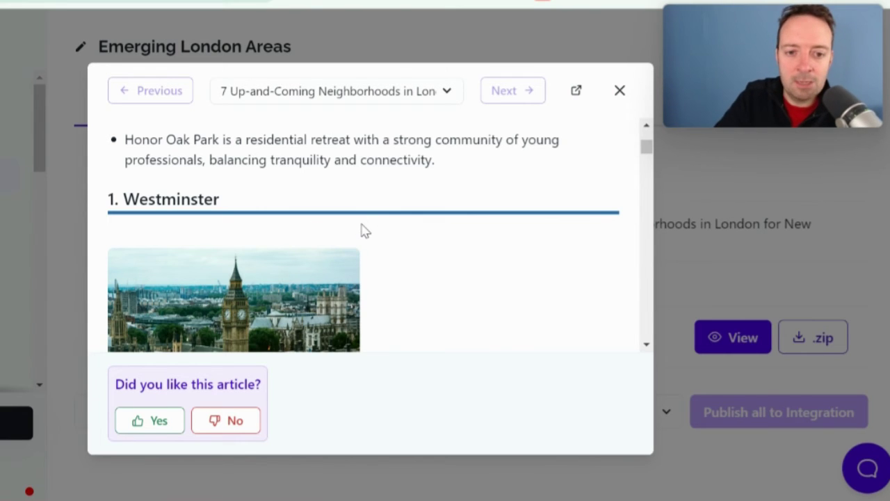
scroll(361, 231, down, 2)
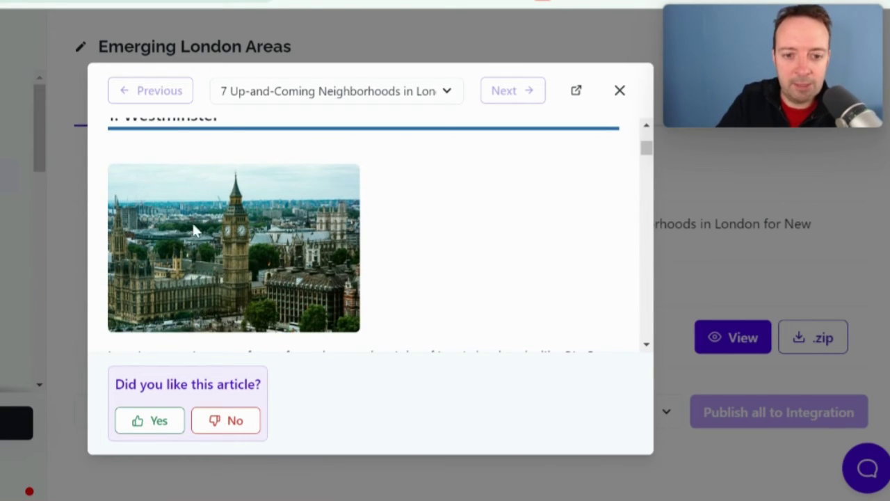
scroll(340, 258, down, 4)
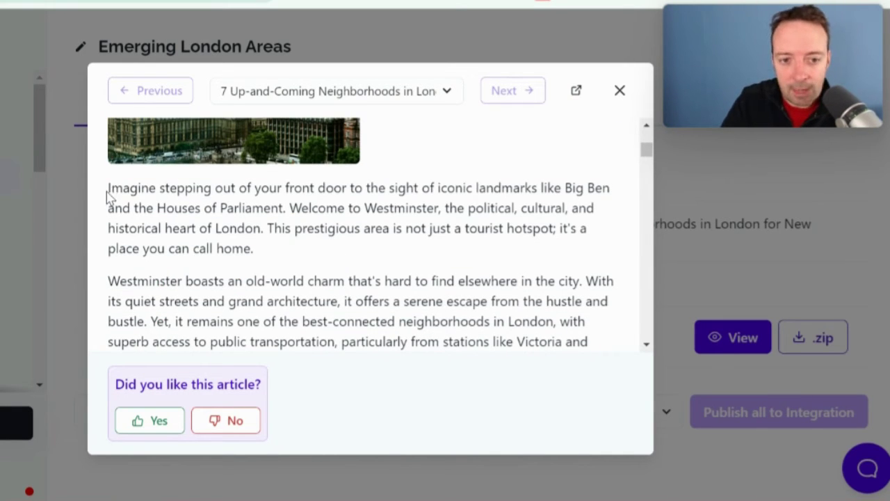
scroll(246, 223, down, 2)
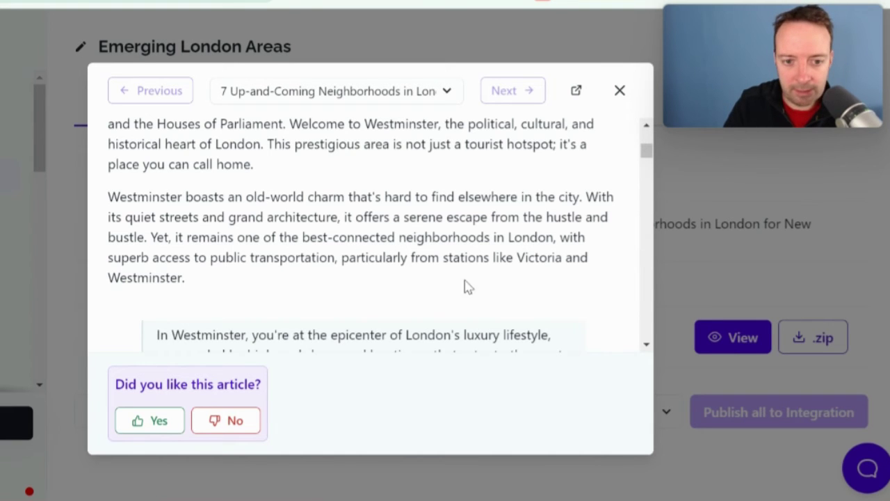
scroll(340, 202, down, 3)
scroll(339, 202, up, 3)
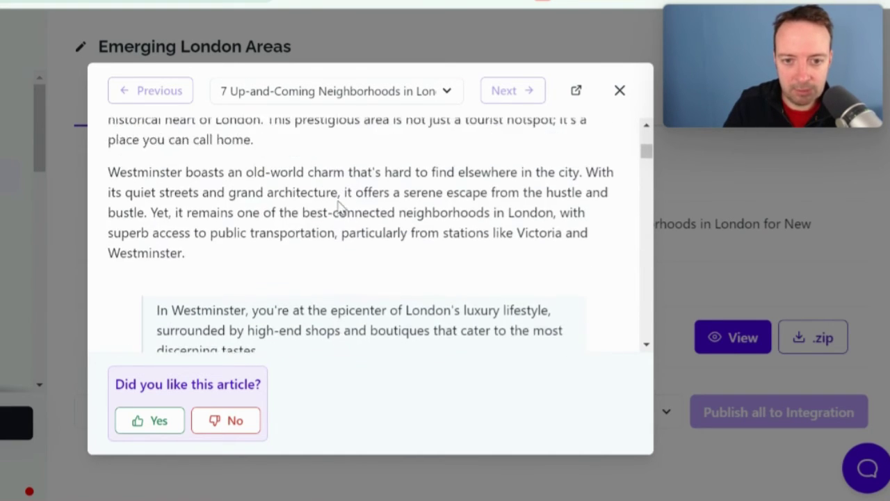
scroll(272, 247, down, 2)
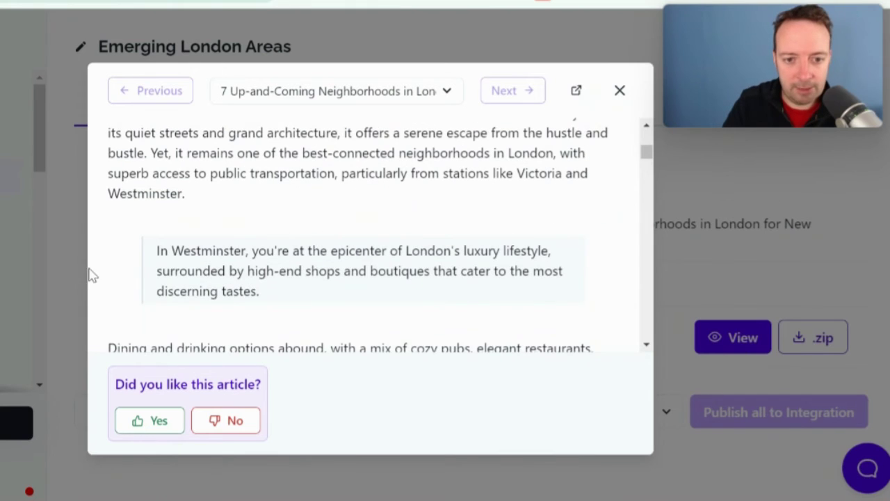
scroll(292, 272, down, 4)
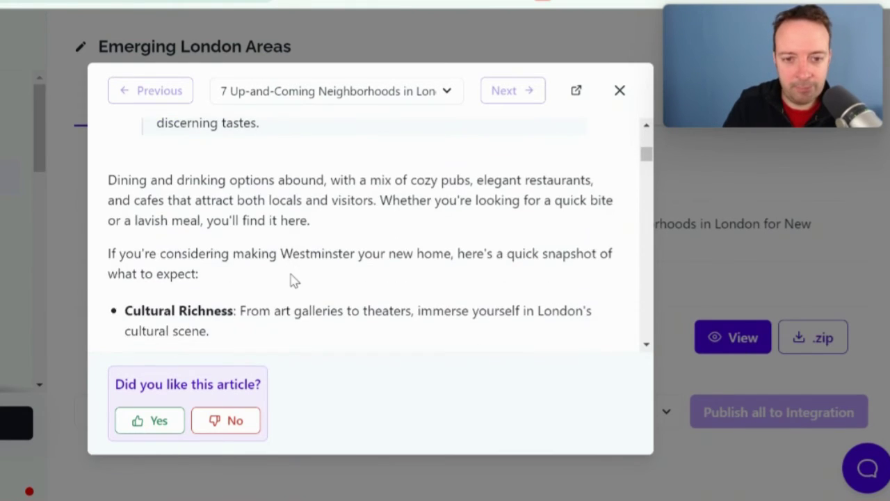
scroll(292, 278, up, 2)
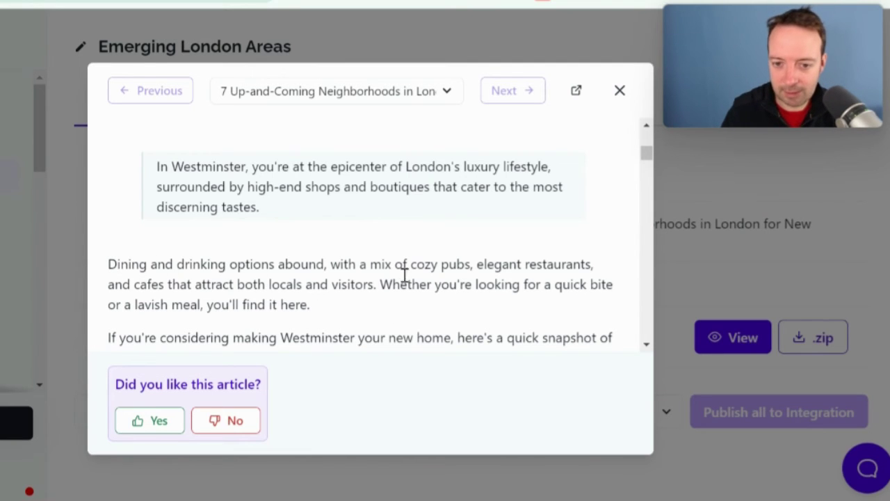
scroll(314, 304, down, 1)
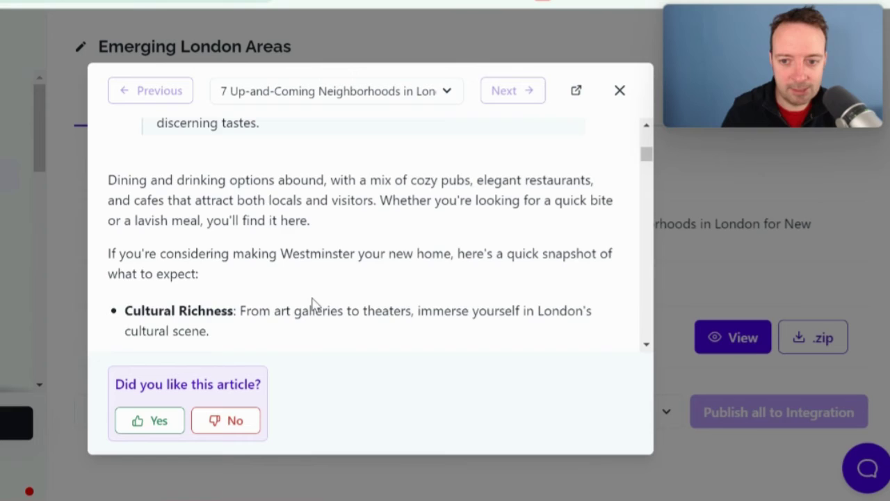
scroll(314, 304, down, 4)
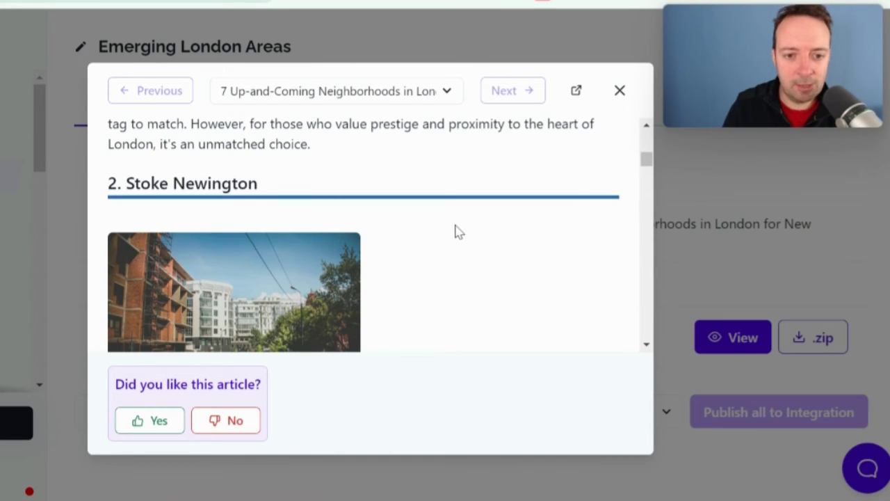
scroll(456, 233, down, 1)
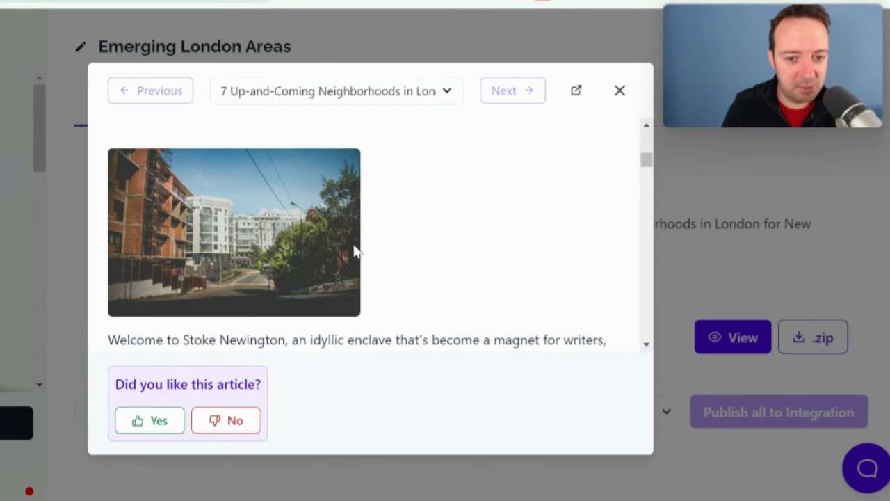
scroll(371, 244, down, 1)
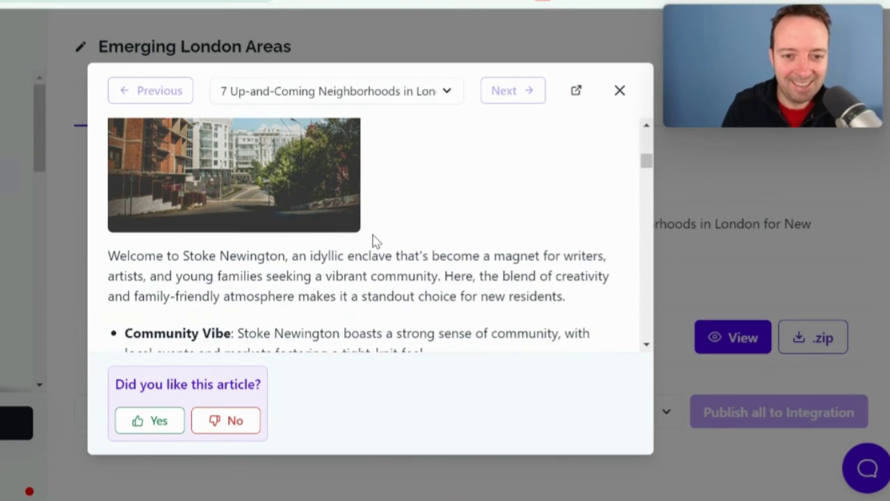
scroll(364, 250, down, 2)
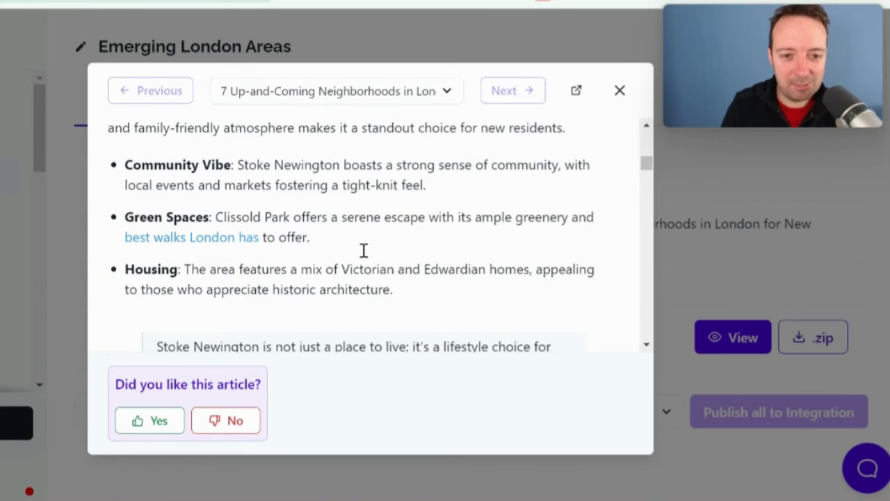
Step: Open the 'best walks London has' link in a new tab, view it, then close it
right_click(199, 245)
click(234, 257)
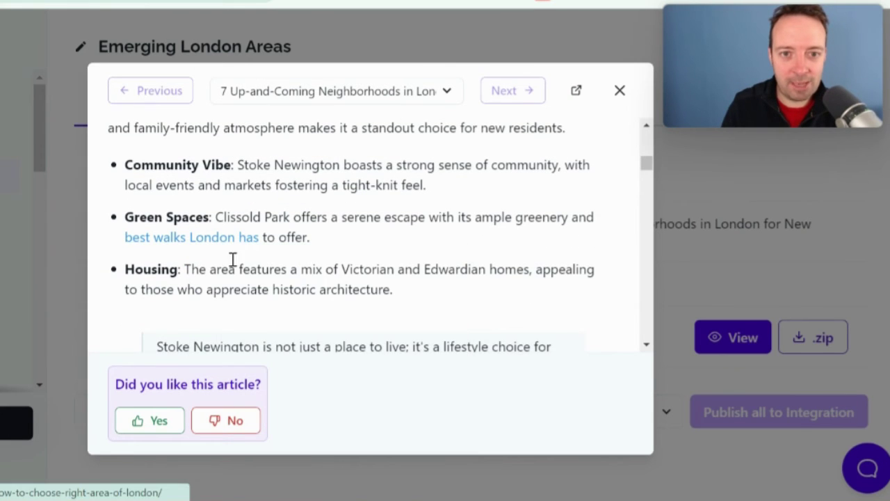
click(243, 6)
scroll(59, 290, down, 2)
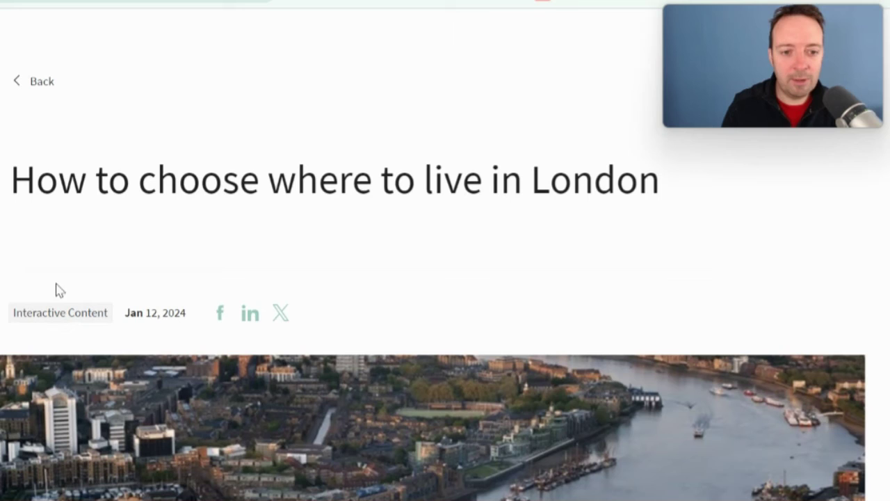
scroll(532, 249, down, 5)
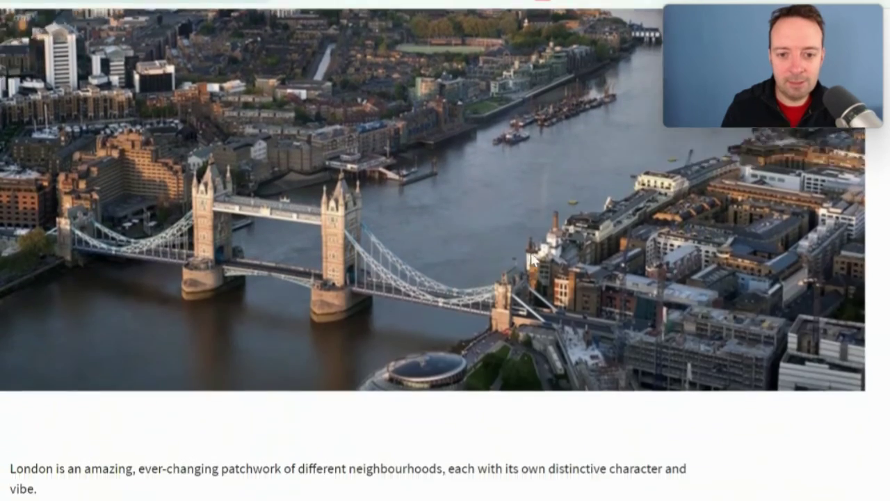
scroll(531, 250, down, 8)
key(ctrl+w)
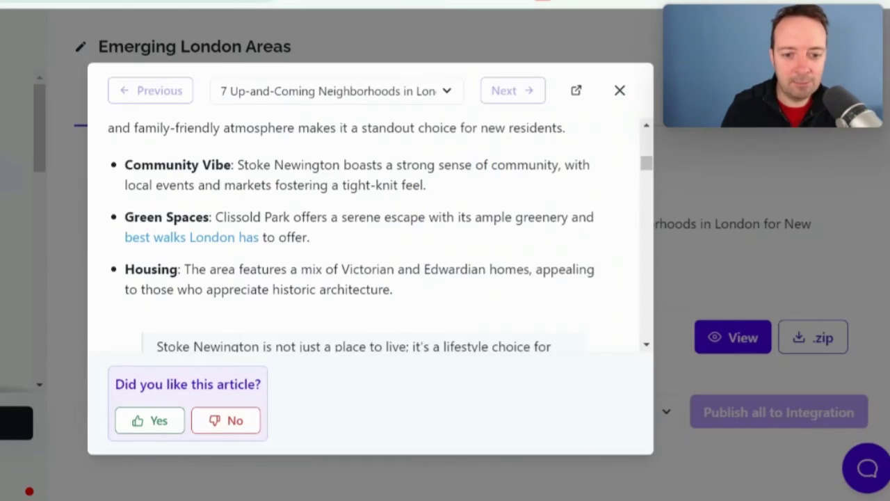
scroll(271, 278, down, 3)
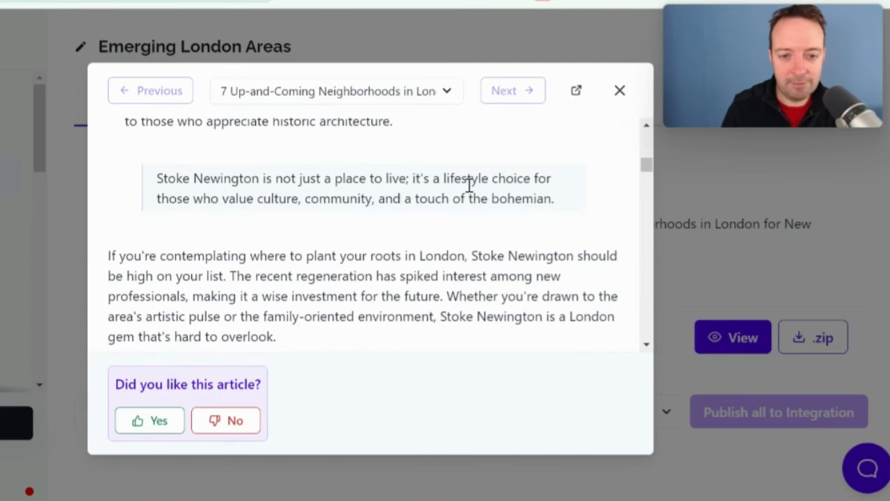
scroll(357, 256, down, 3)
scroll(364, 260, up, 3)
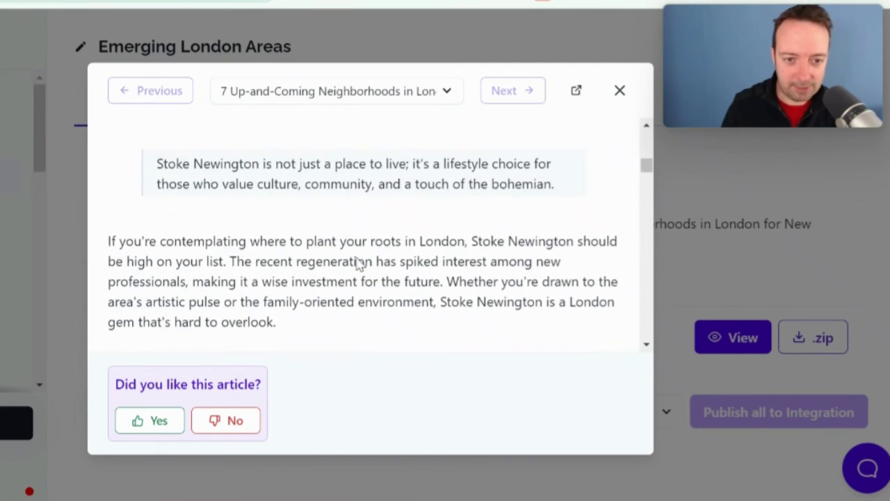
scroll(346, 279, down, 4)
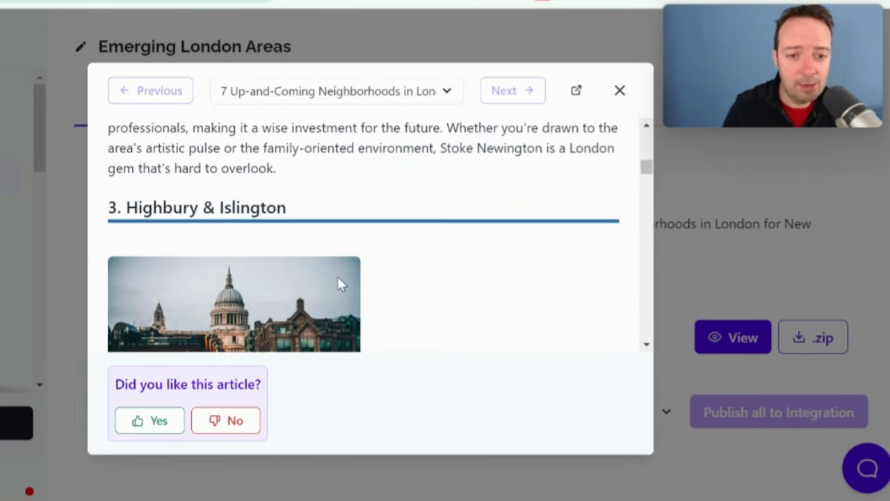
scroll(439, 258, down, 4)
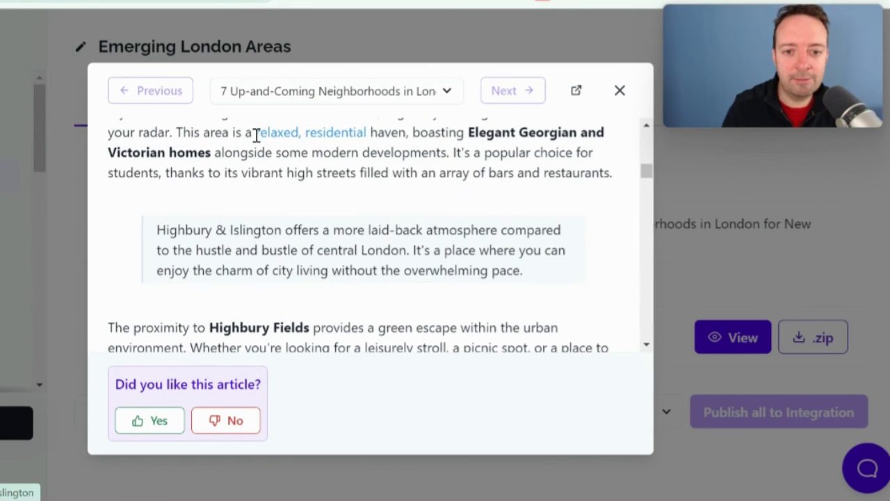
scroll(364, 240, down, 5)
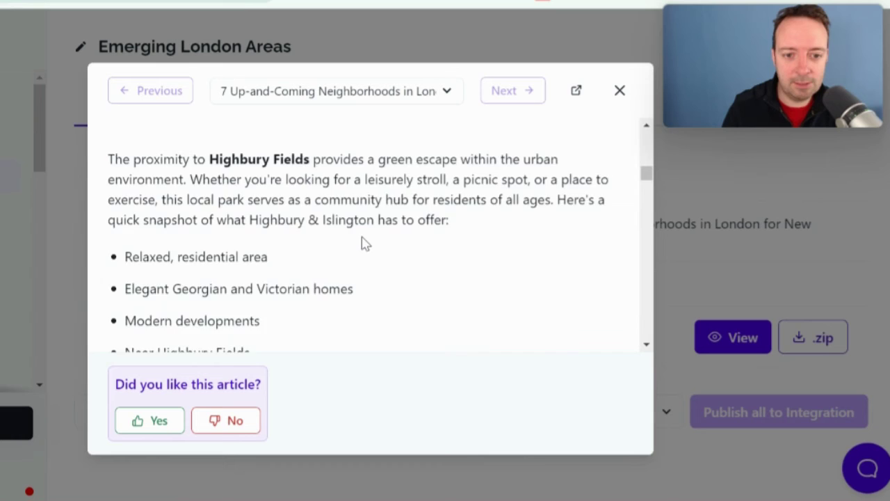
scroll(364, 246, down, 3)
scroll(362, 247, down, 1)
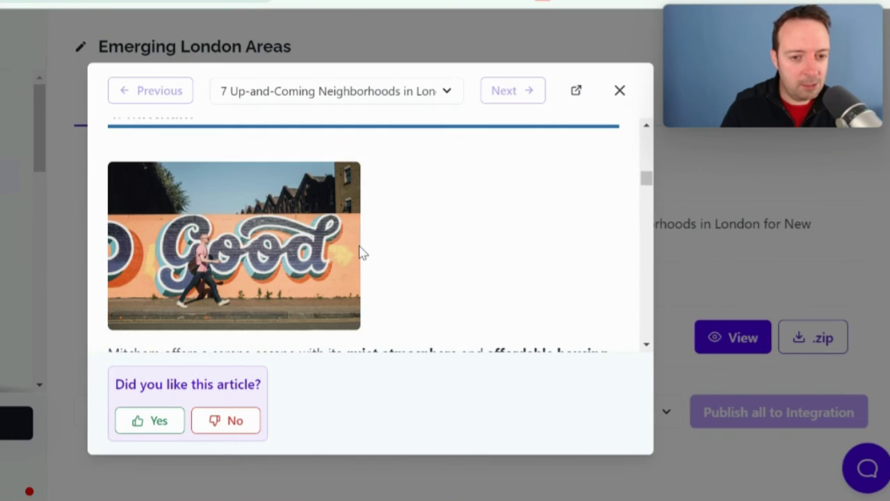
scroll(362, 249, up, 1)
scroll(360, 252, down, 5)
scroll(357, 261, down, 2)
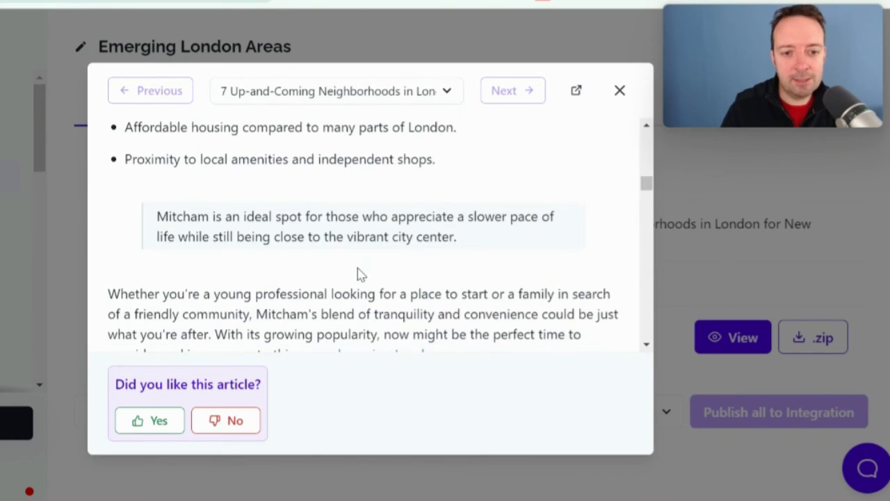
scroll(357, 274, up, 1)
scroll(383, 238, down, 1)
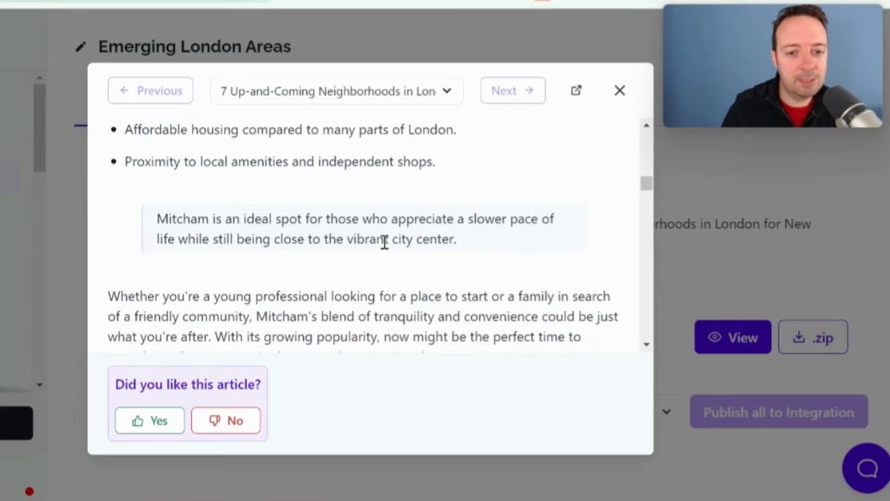
scroll(384, 241, down, 2)
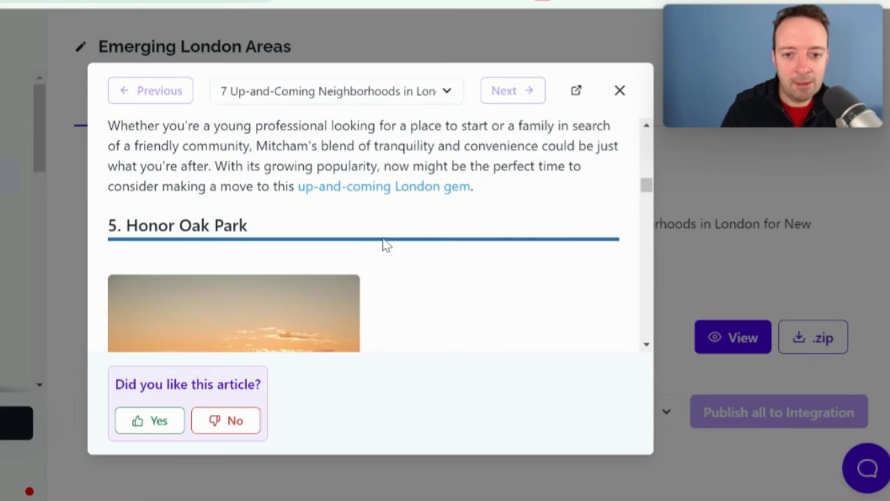
Step: Open the 'up-and-coming London gem' link in a new tab and switch to the Mumsnet thread
right_click(363, 192)
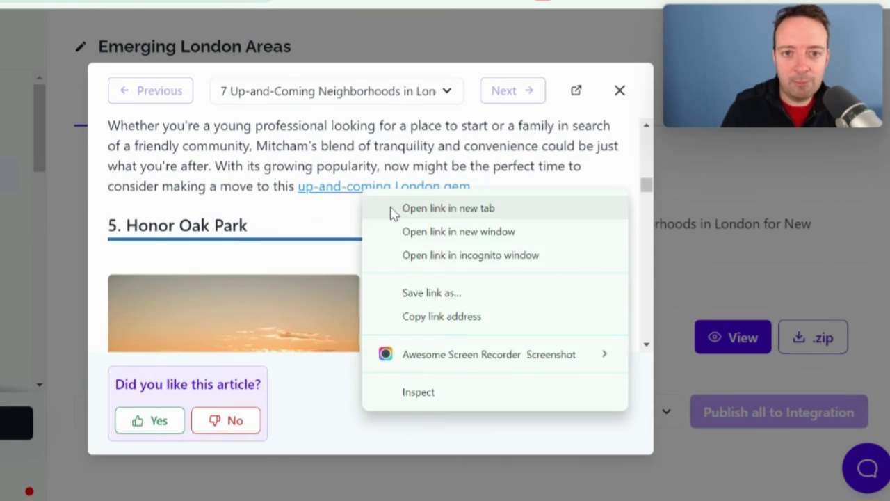
click(393, 209)
key(ctrl+Tab)
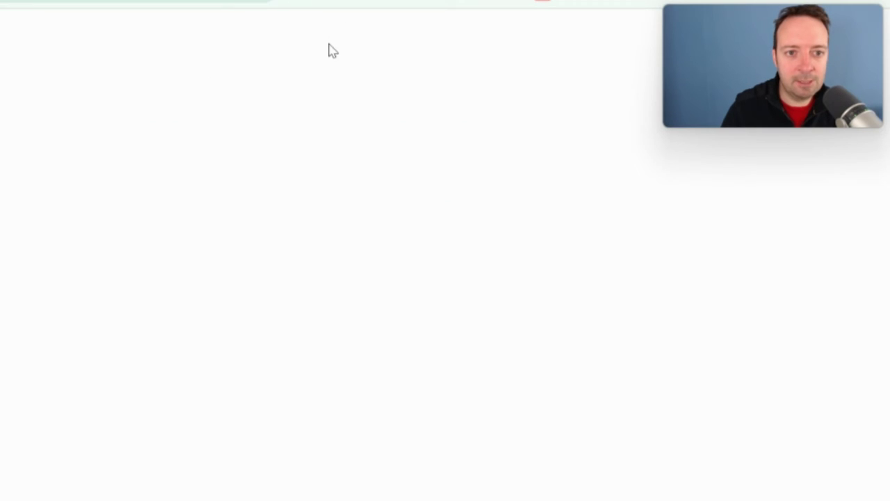
key(ctrl+shift+Tab)
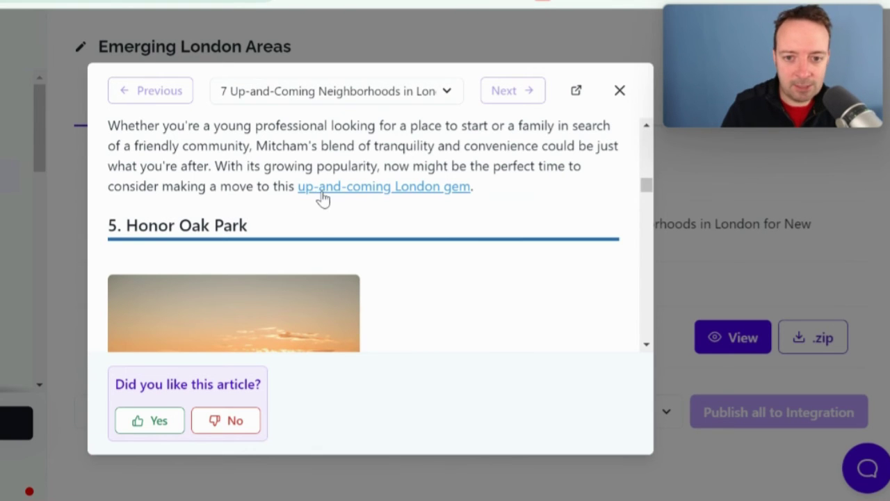
key(ctrl+Tab)
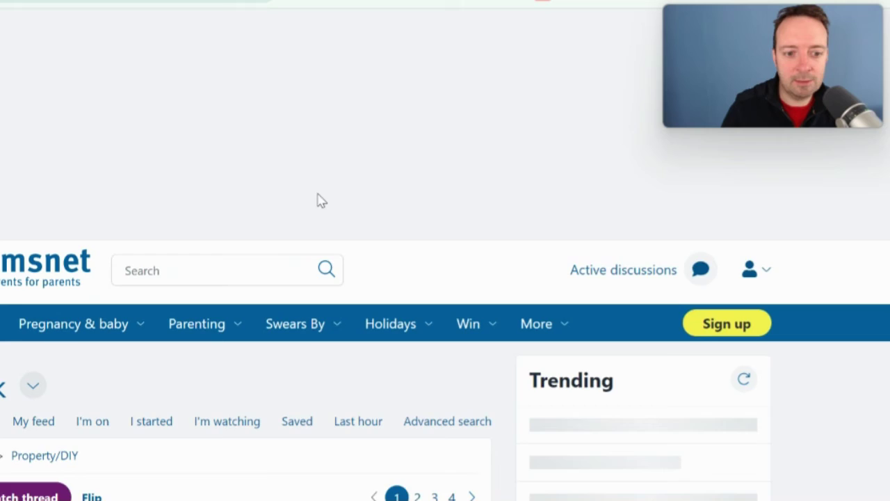
Step: Read through the Crystal Palace property thread post, then return to the article preview
scroll(318, 199, down, 2)
scroll(321, 202, down, 2)
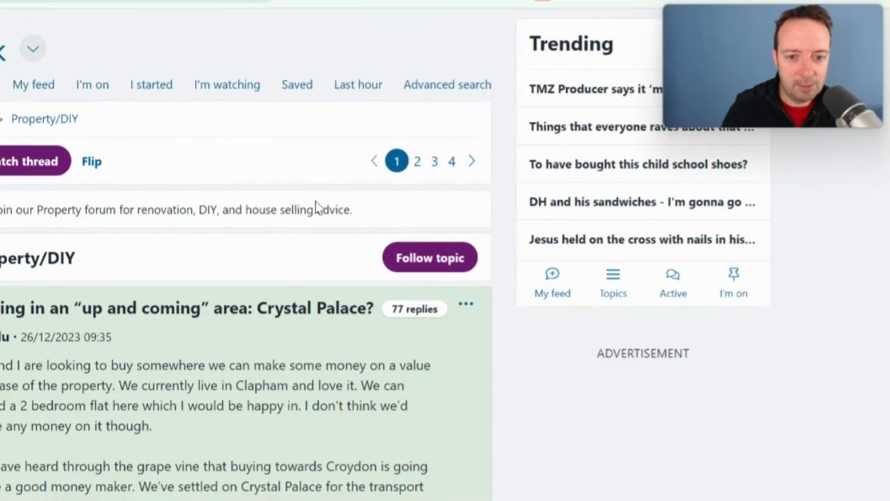
scroll(317, 208, down, 2)
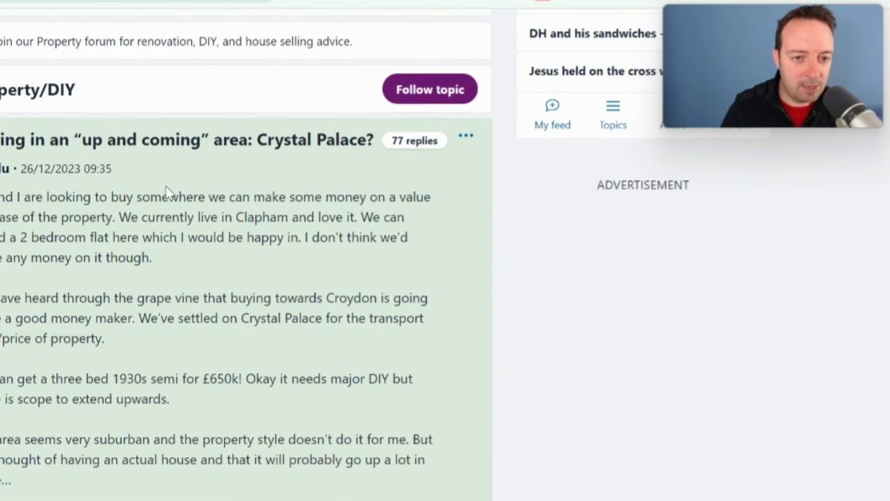
scroll(201, 265, down, 4)
click(201, 265)
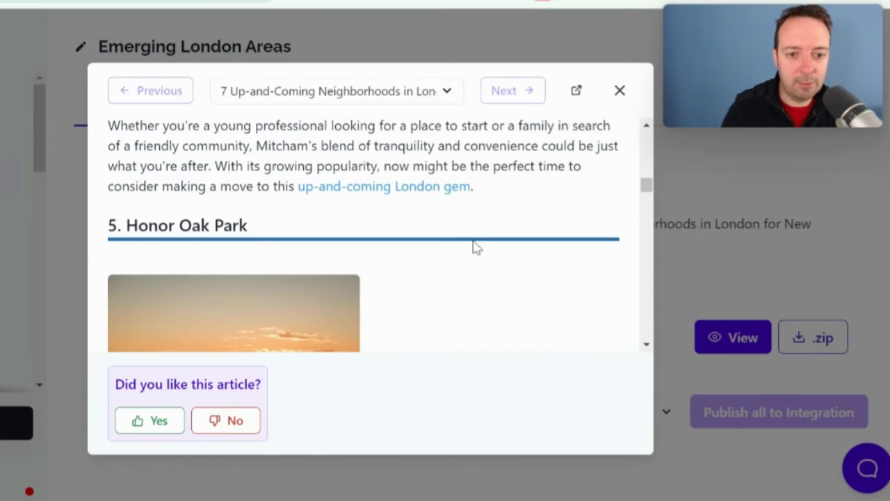
Step: Scroll to 6. Notting Hill and read its Vibrant Markets and Trendy Restaurants bullets
scroll(475, 247, down, 2)
scroll(278, 293, up, 1)
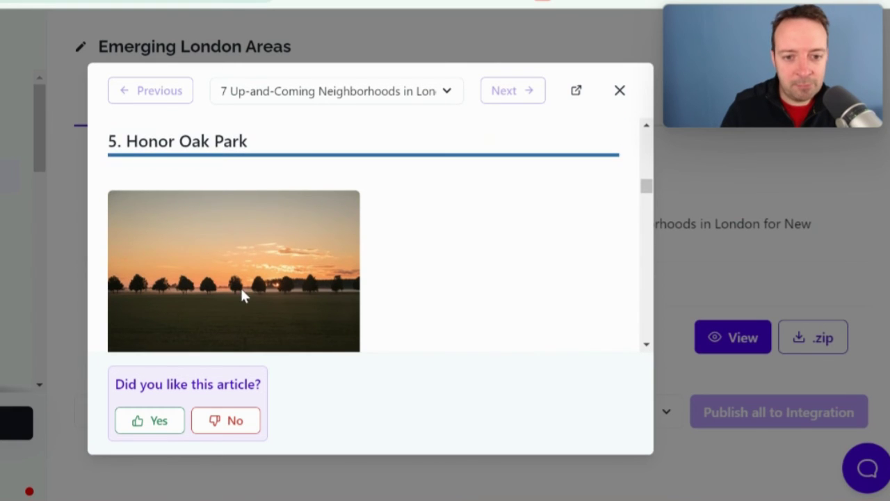
scroll(316, 261, down, 10)
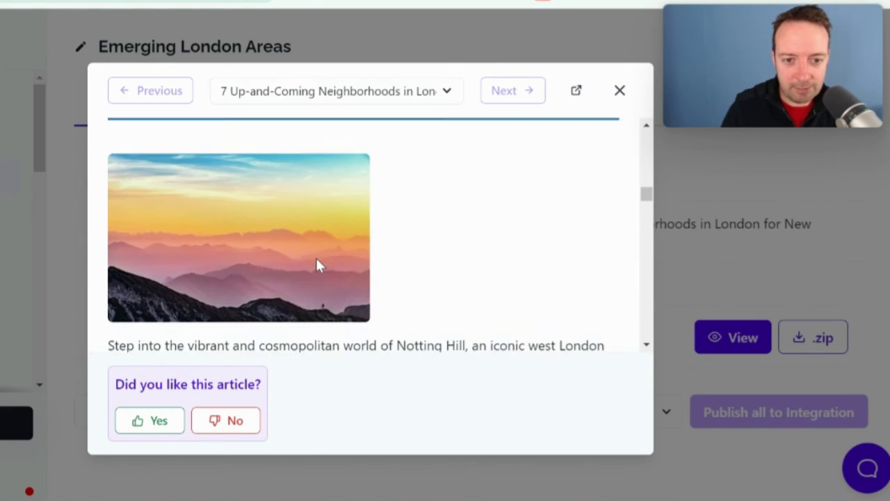
scroll(348, 274, up, 1)
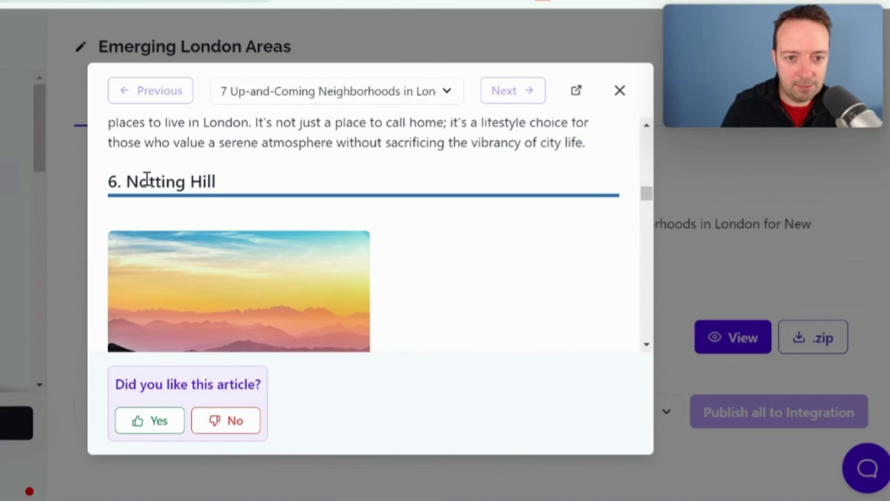
scroll(254, 272, down, 3)
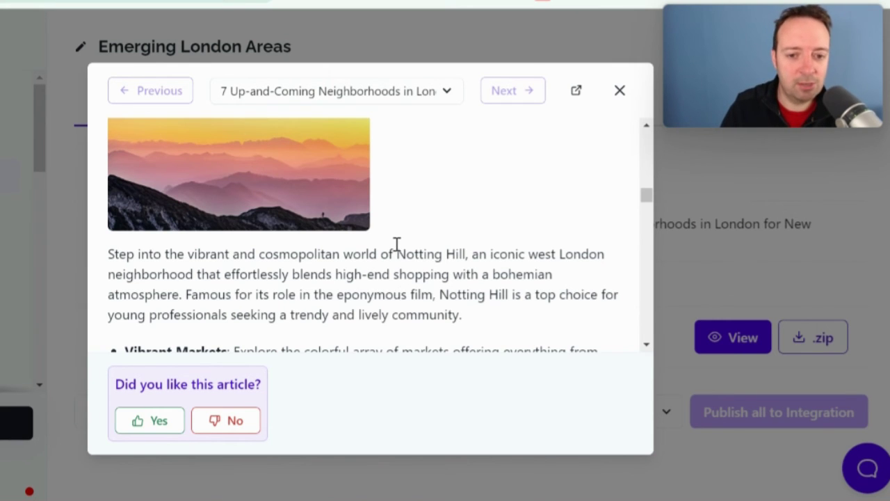
scroll(397, 245, down, 4)
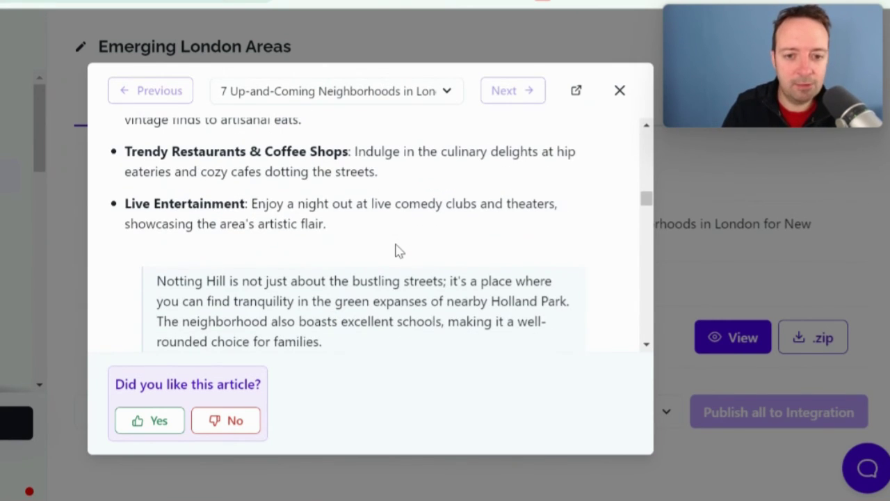
scroll(397, 245, down, 1)
scroll(397, 247, up, 2)
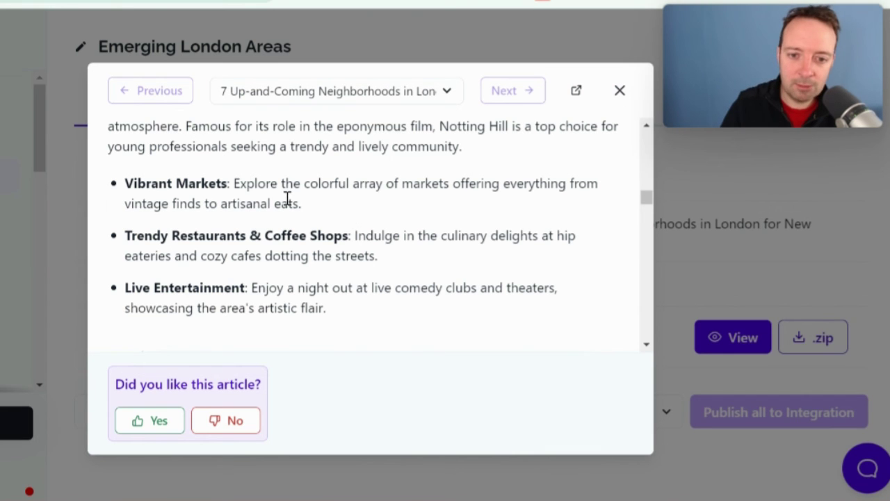
scroll(312, 252, up, 2)
scroll(311, 254, up, 3)
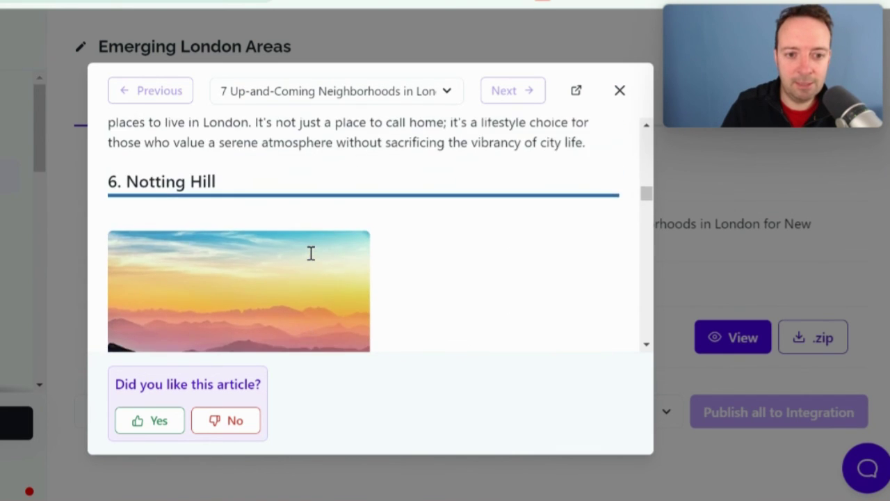
scroll(310, 255, down, 2)
scroll(311, 259, down, 3)
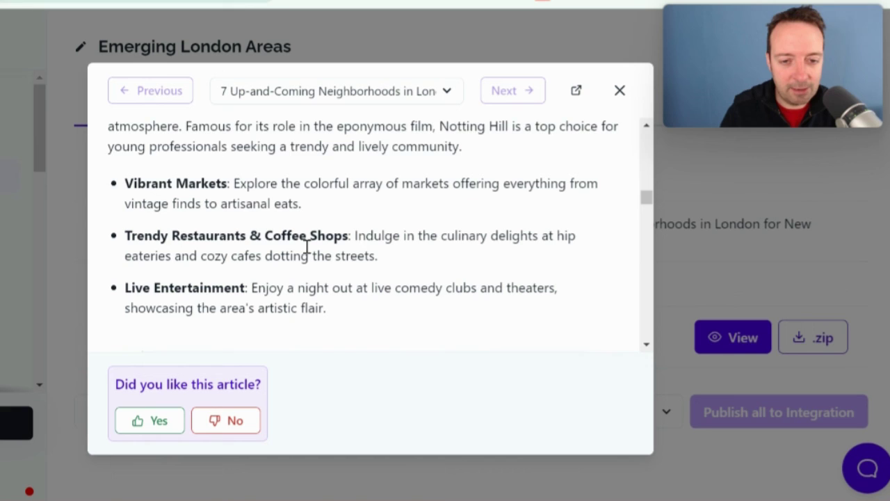
Step: Scroll through King's Cross, Paddington and Ruislip, past the YouTube embed to the Ruislip price table
scroll(306, 247, down, 5)
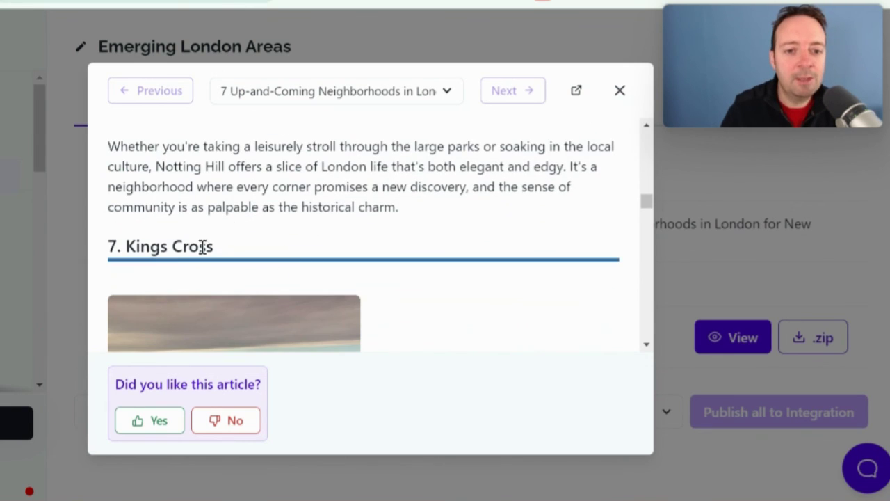
scroll(340, 213, down, 5)
scroll(340, 217, up, 1)
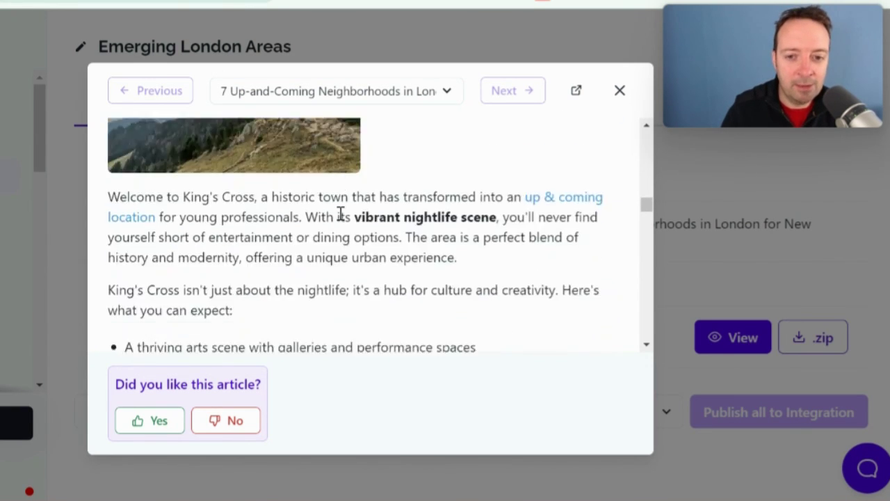
scroll(340, 214, up, 3)
scroll(339, 214, down, 4)
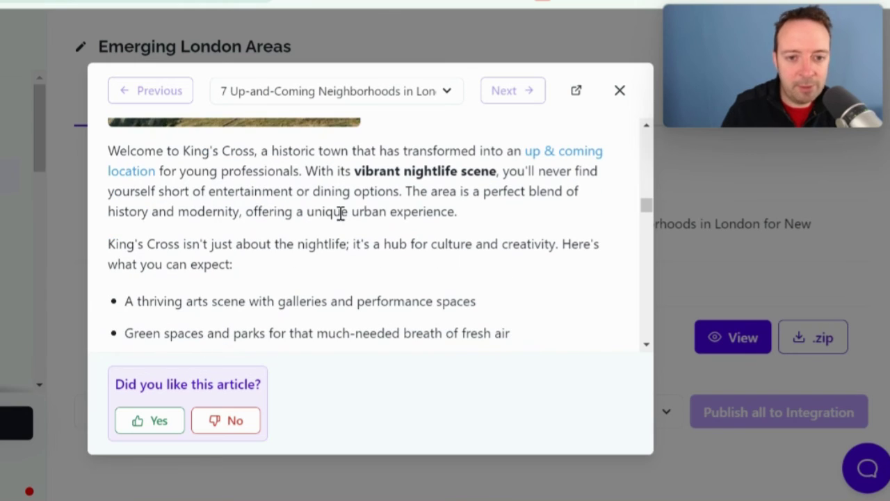
scroll(340, 214, down, 3)
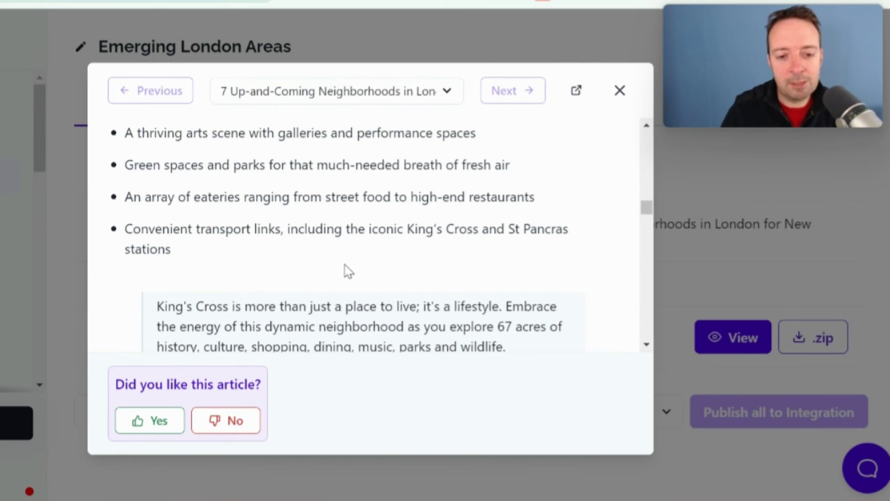
scroll(347, 270, down, 4)
scroll(348, 248, down, 1)
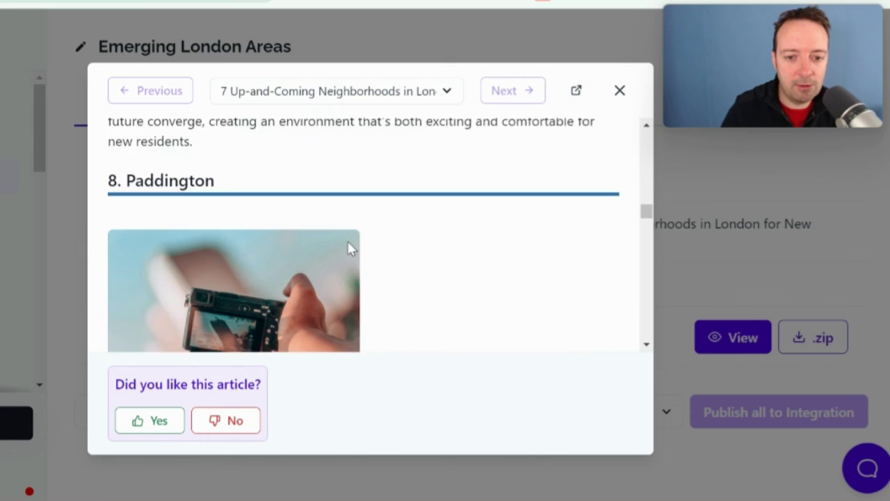
scroll(348, 243, down, 10)
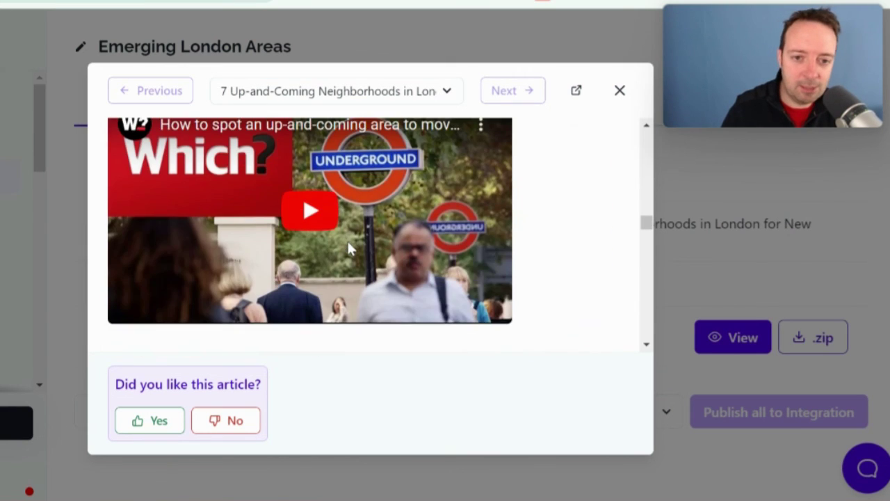
scroll(348, 244, down, 5)
scroll(349, 246, up, 7)
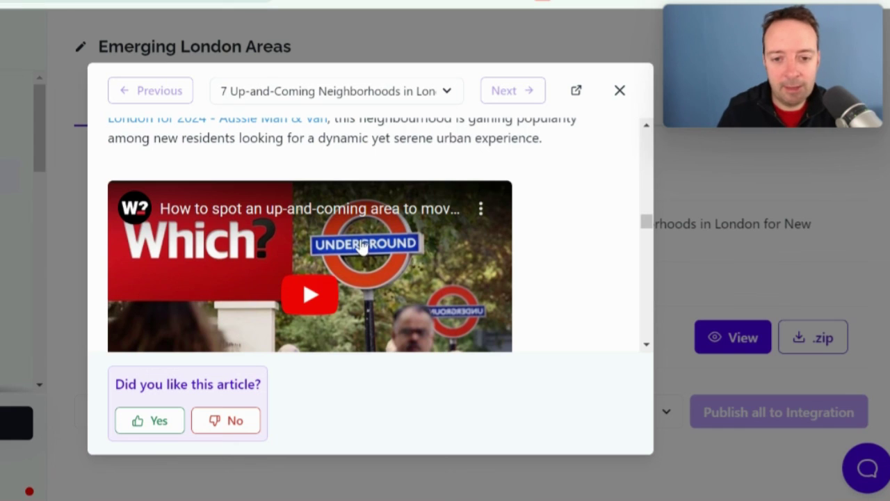
scroll(355, 245, down, 1)
scroll(341, 258, down, 2)
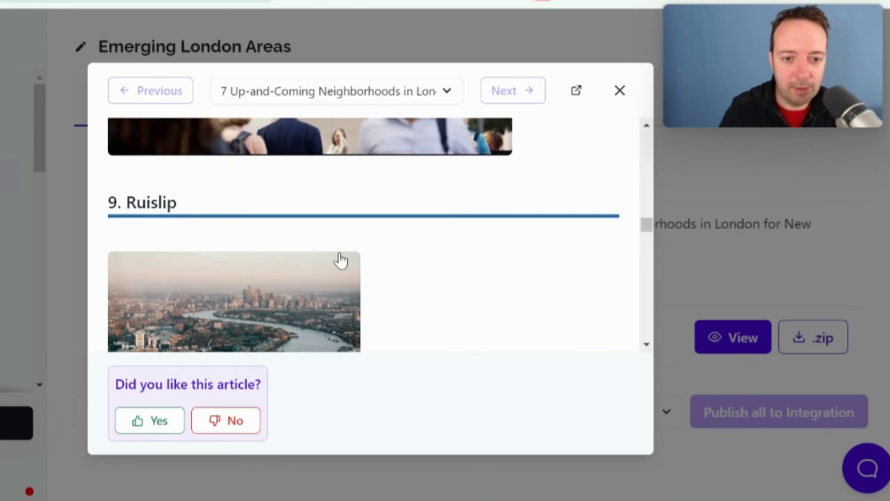
scroll(340, 261, down, 3)
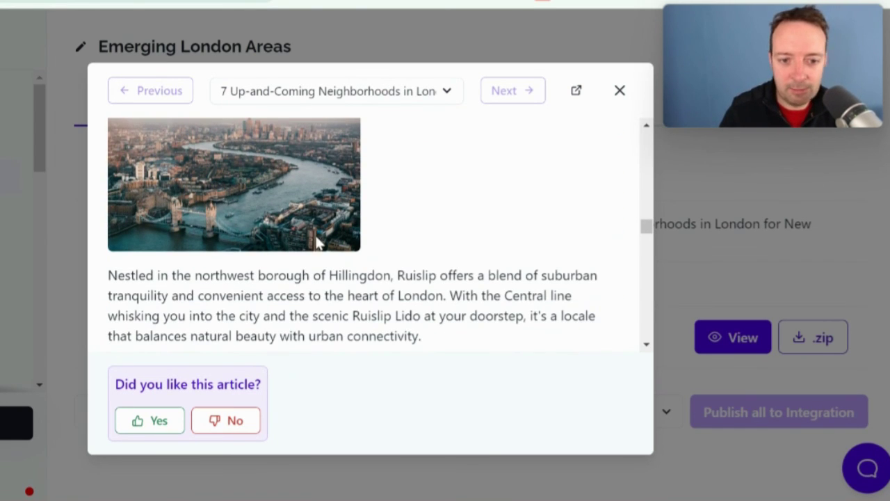
scroll(407, 229, down, 4)
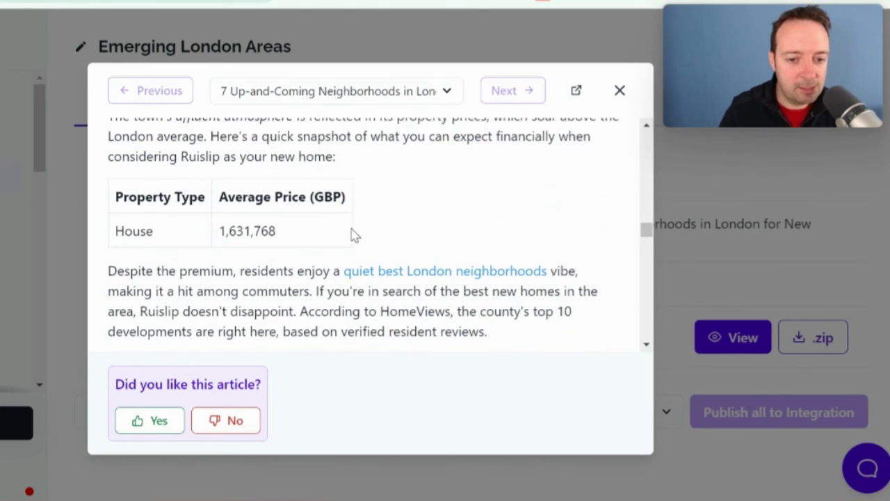
scroll(352, 223, down, 8)
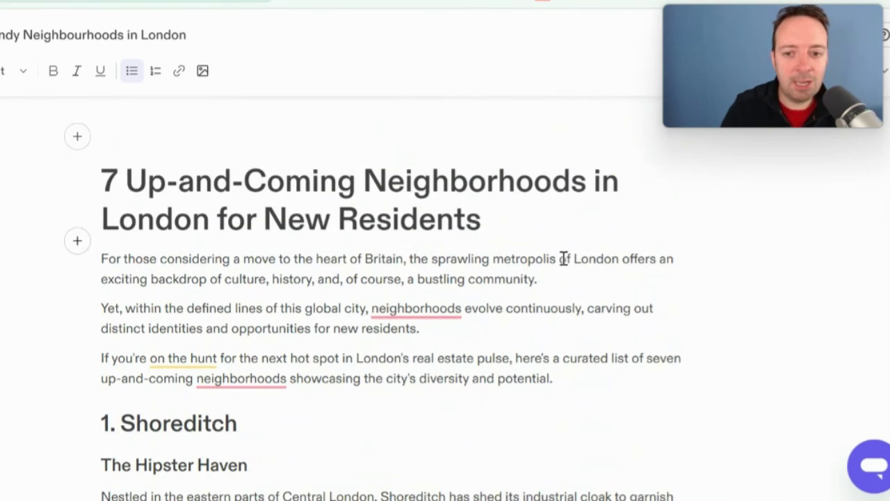
Step: Scroll Jasper's draft from its title past Shoreditch down to 2. Peckham
scroll(453, 295, down, 5)
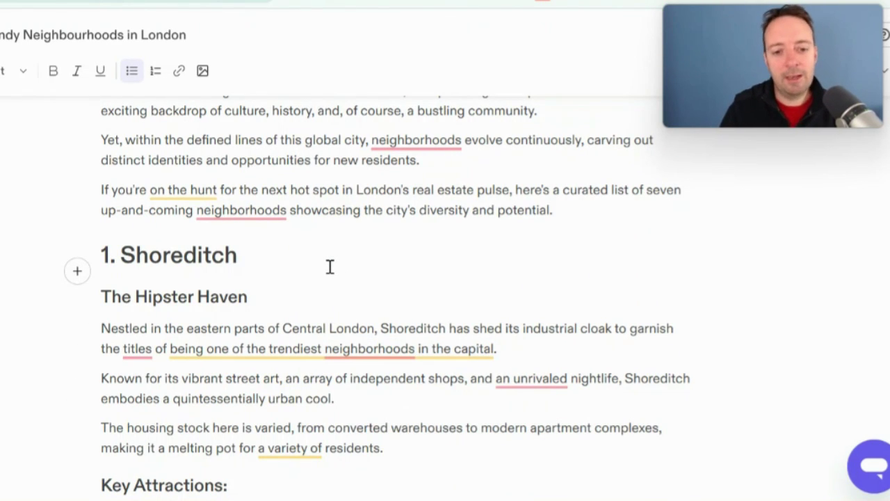
scroll(298, 265, up, 3)
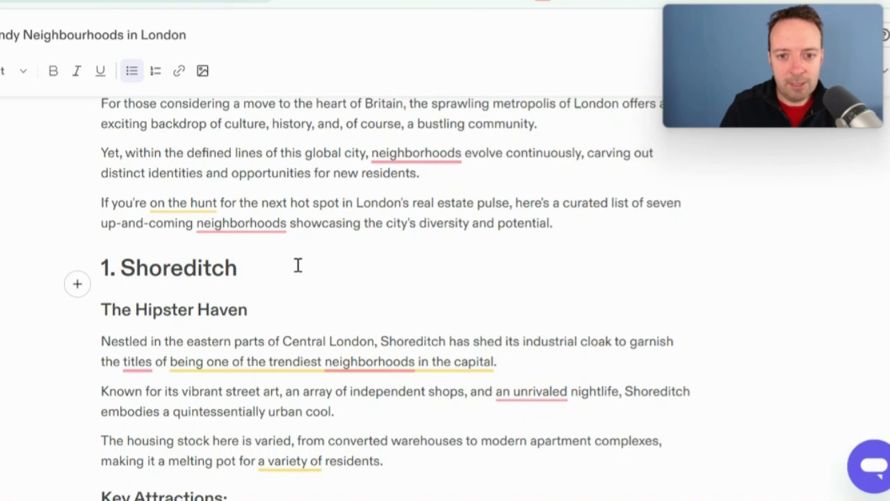
scroll(358, 282, down, 5)
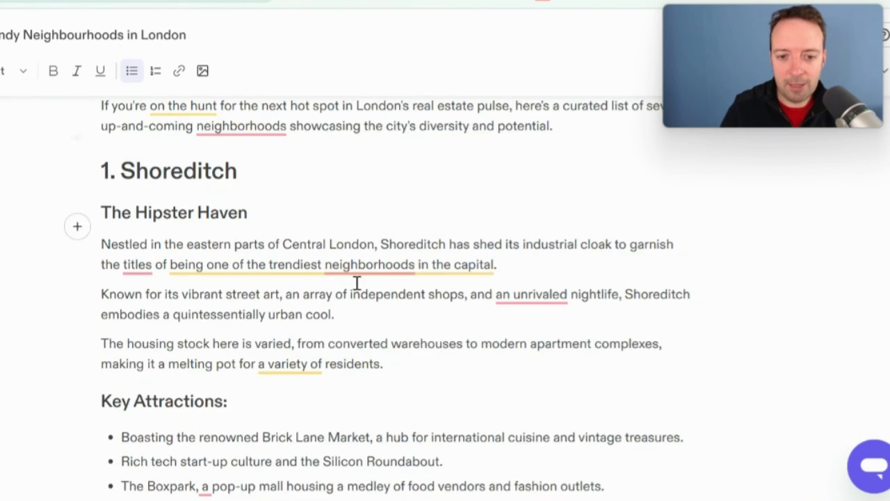
scroll(357, 283, down, 5)
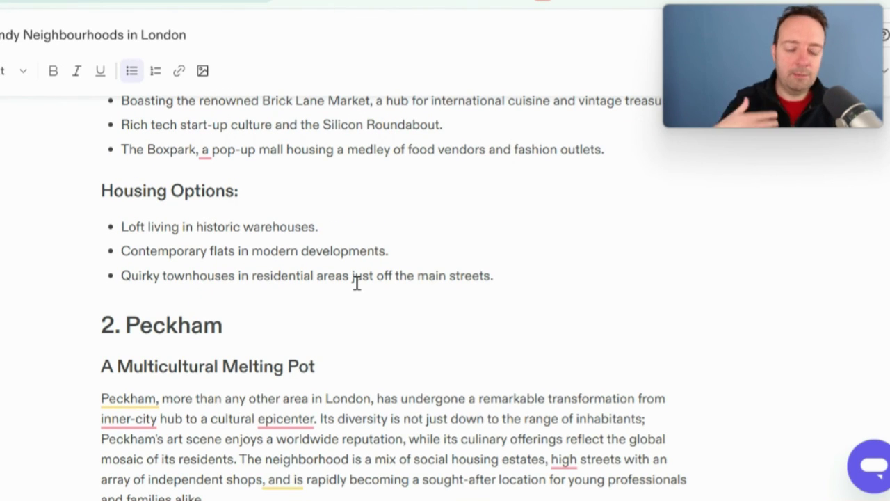
scroll(250, 340, down, 2)
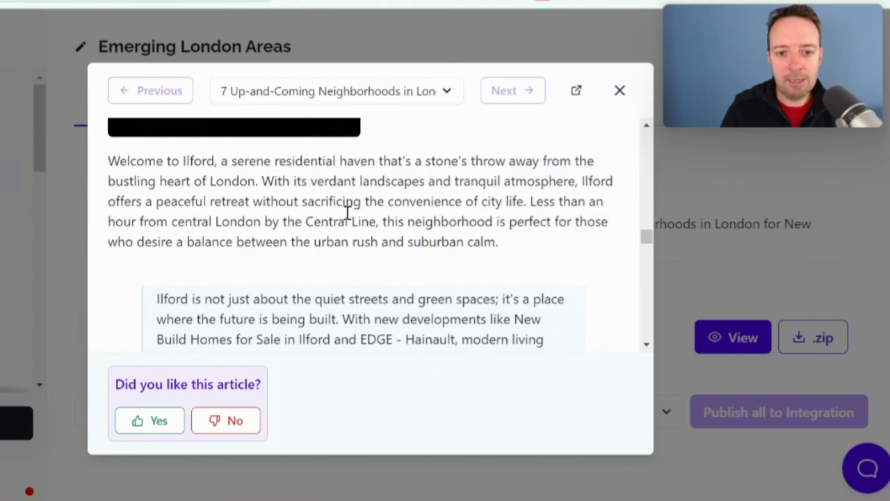
Step: Close the preview and start a new WordPress integration needing site URL, username and application password
scroll(348, 244, down, 3)
scroll(346, 256, down, 1)
key(Escape)
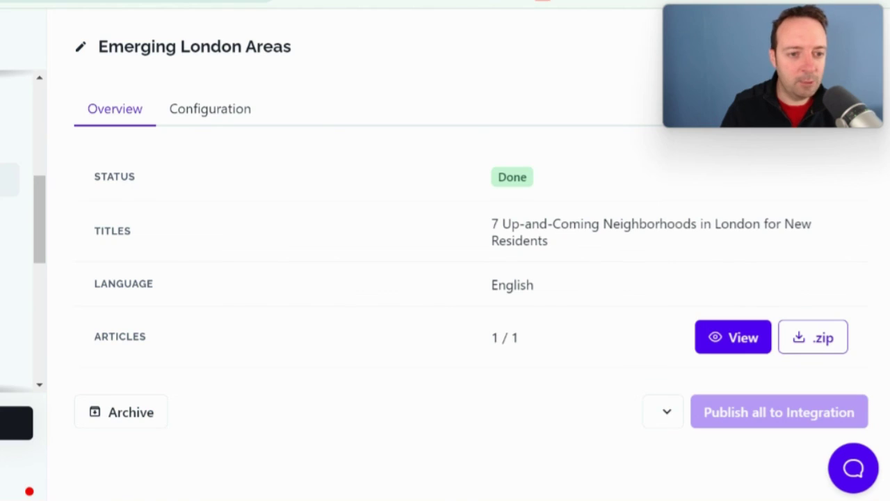
click(9, 198)
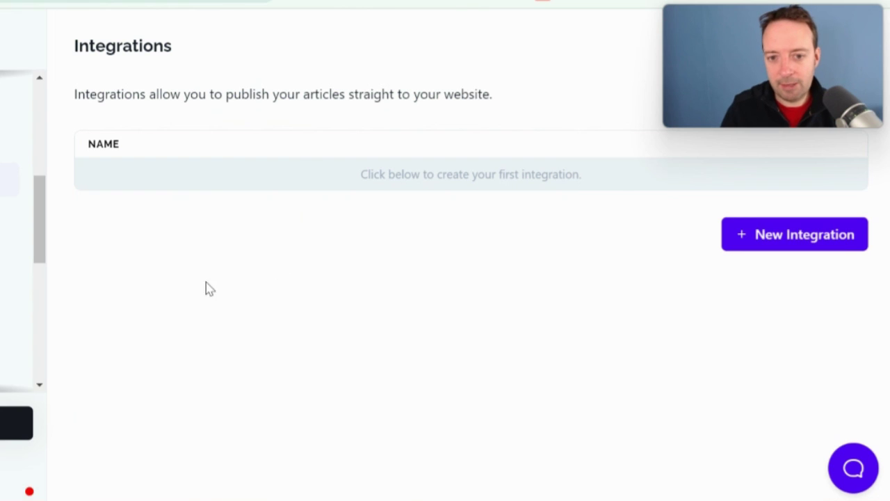
click(843, 237)
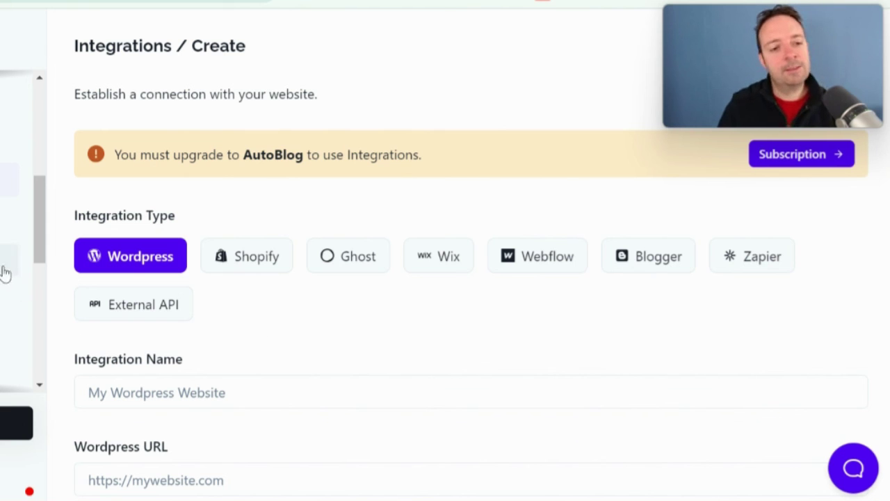
scroll(390, 327, down, 2)
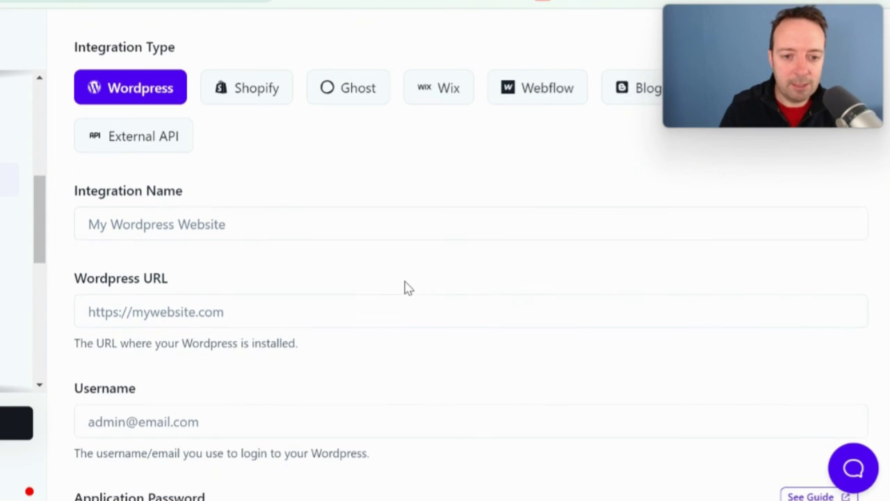
scroll(408, 288, down, 2)
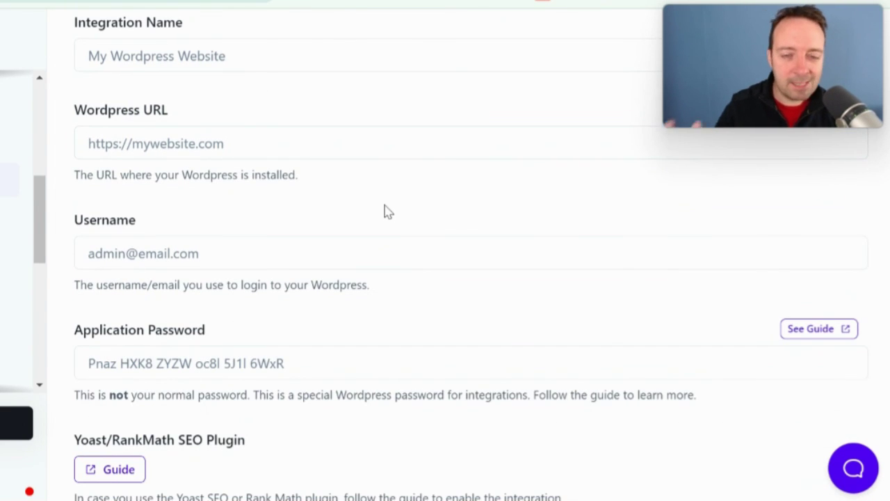